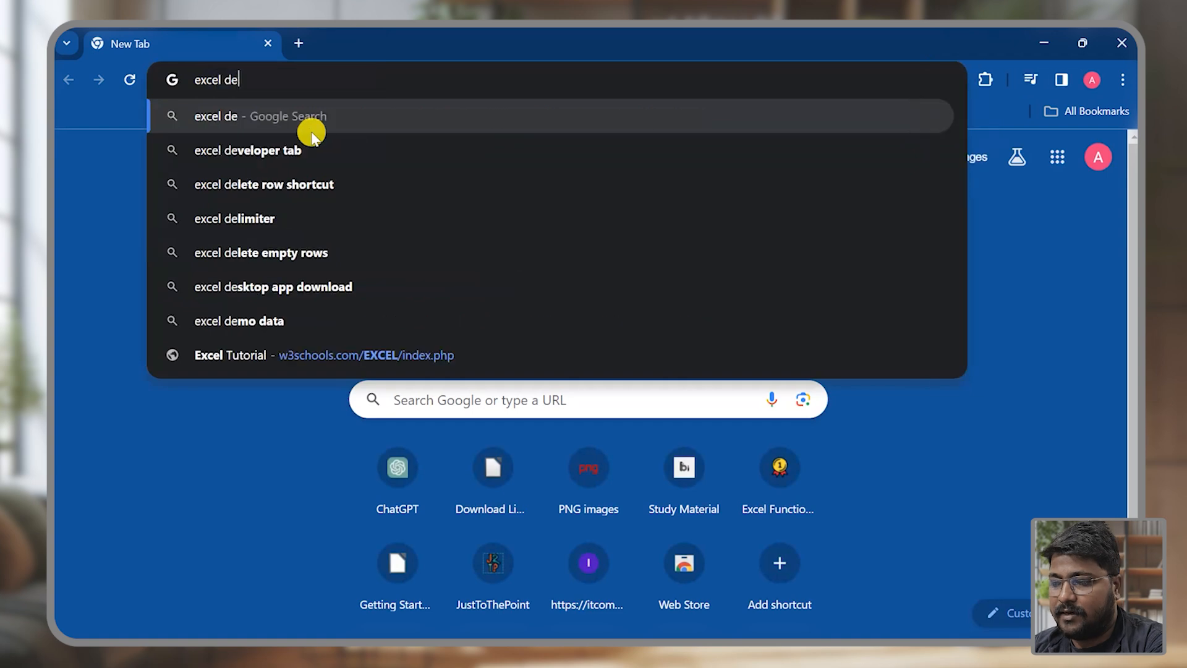
Search the web for "excel demo data" and open the Contextures page on Excel sample data
key("Return")
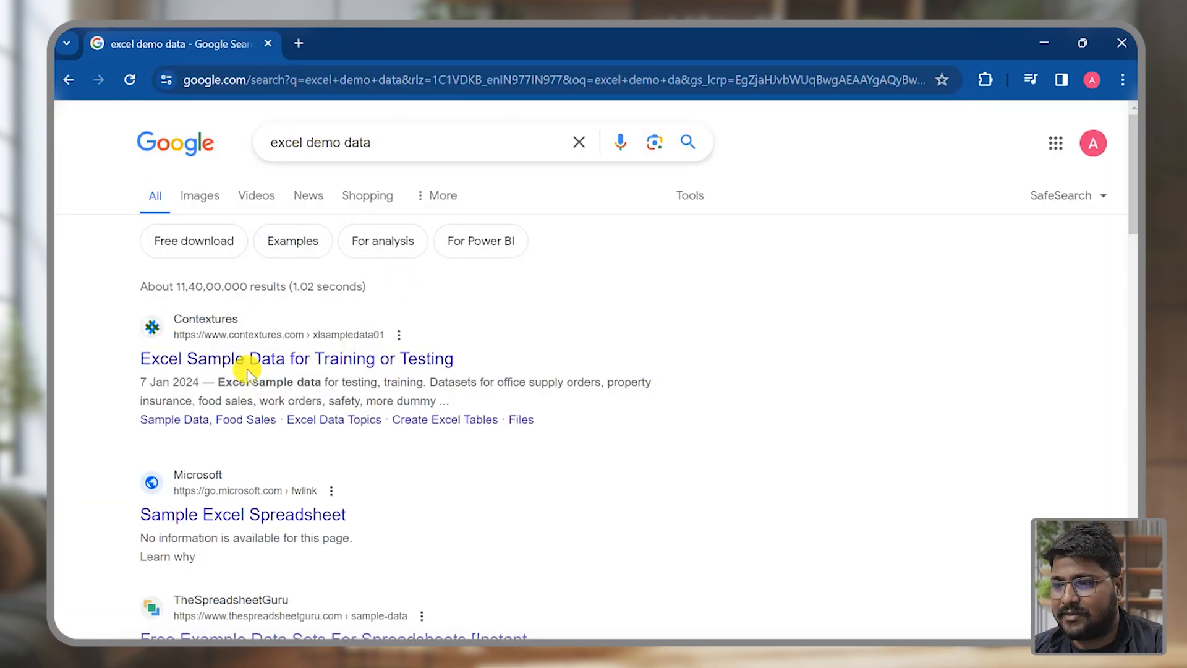
scroll(178, 348, "up", 2)
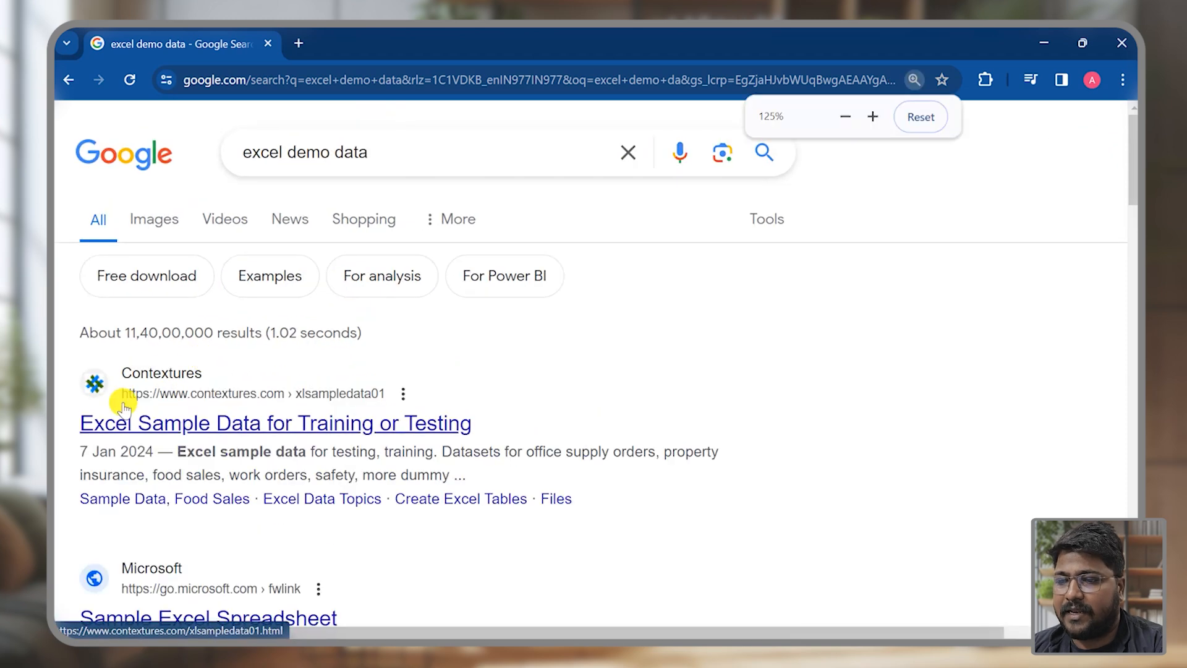
left_click(177, 430)
Copy the Sample Data table from its header through the 12/4/2021 row and paste it at A1 in the blank LibreOffice Calc sheet
scroll(366, 313, "down", 3)
scroll(367, 319, "down", 6)
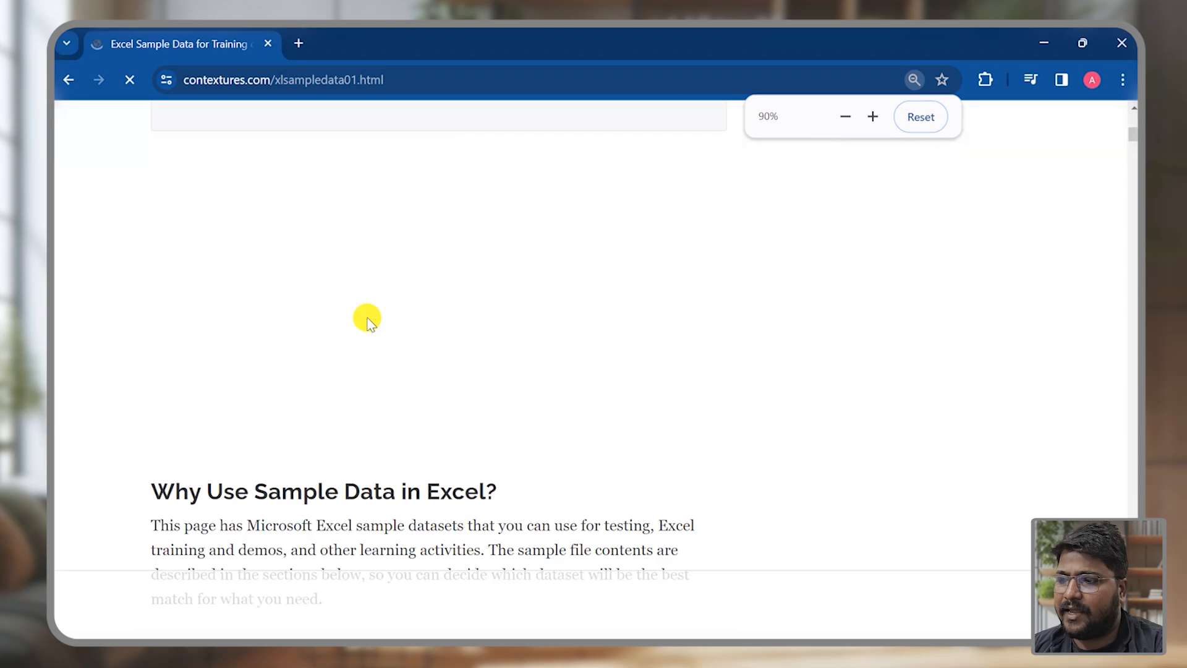
scroll(367, 321, "down", 20)
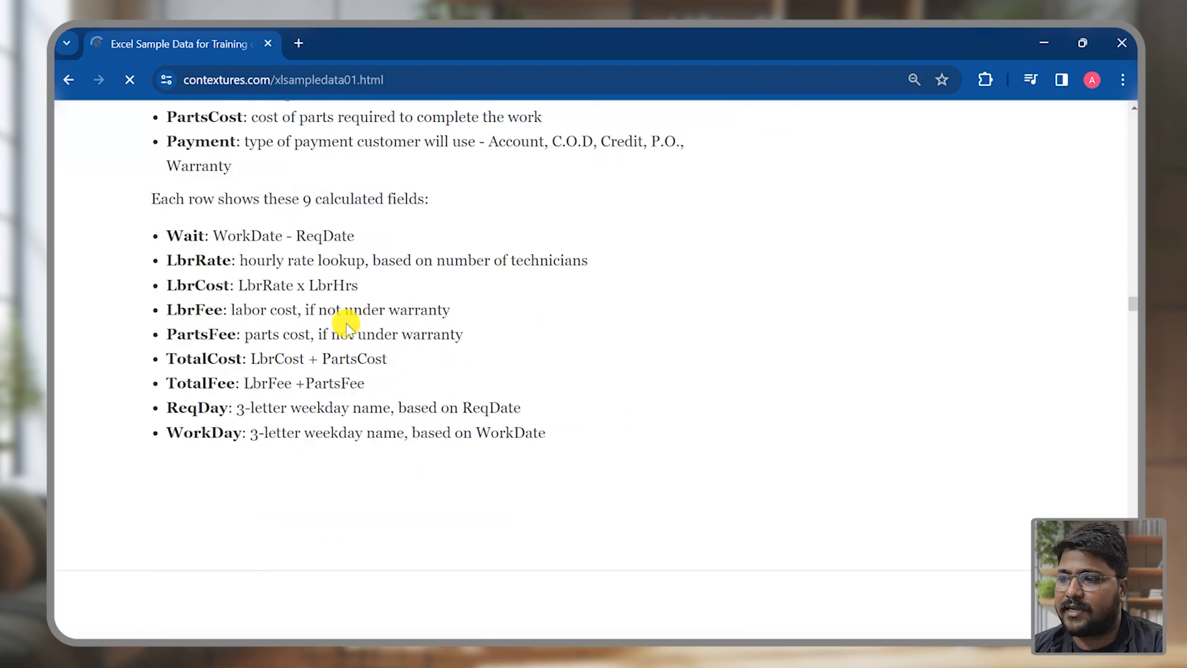
scroll(346, 324, "down", 20)
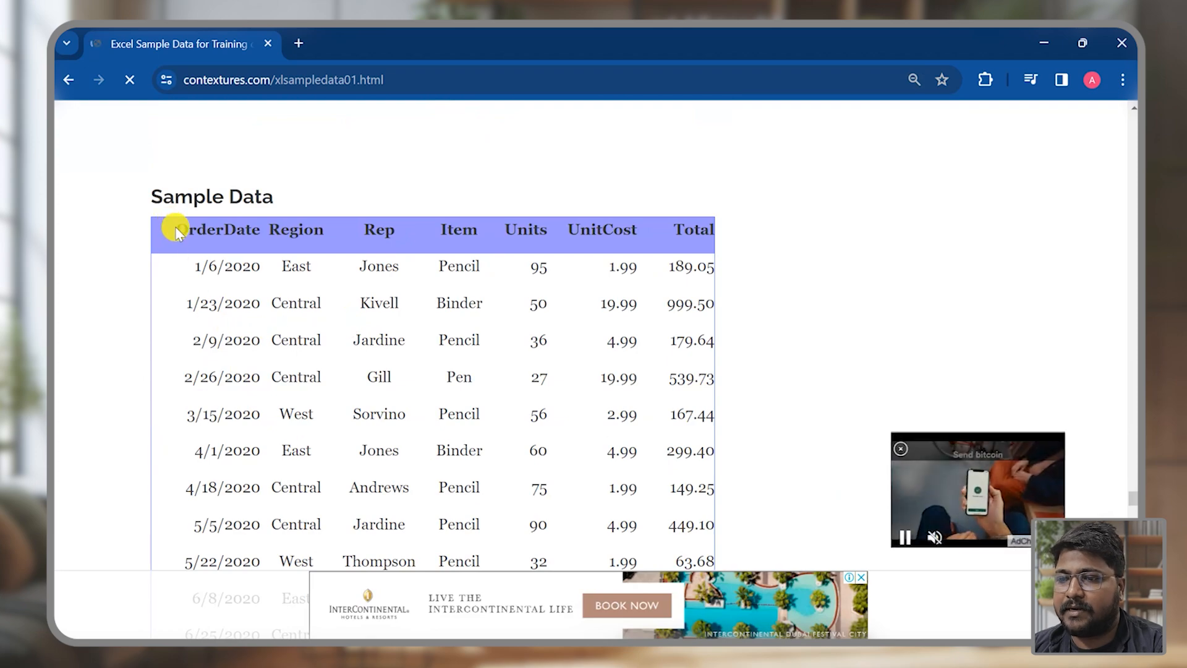
left_click_drag(175, 226, 680, 405)
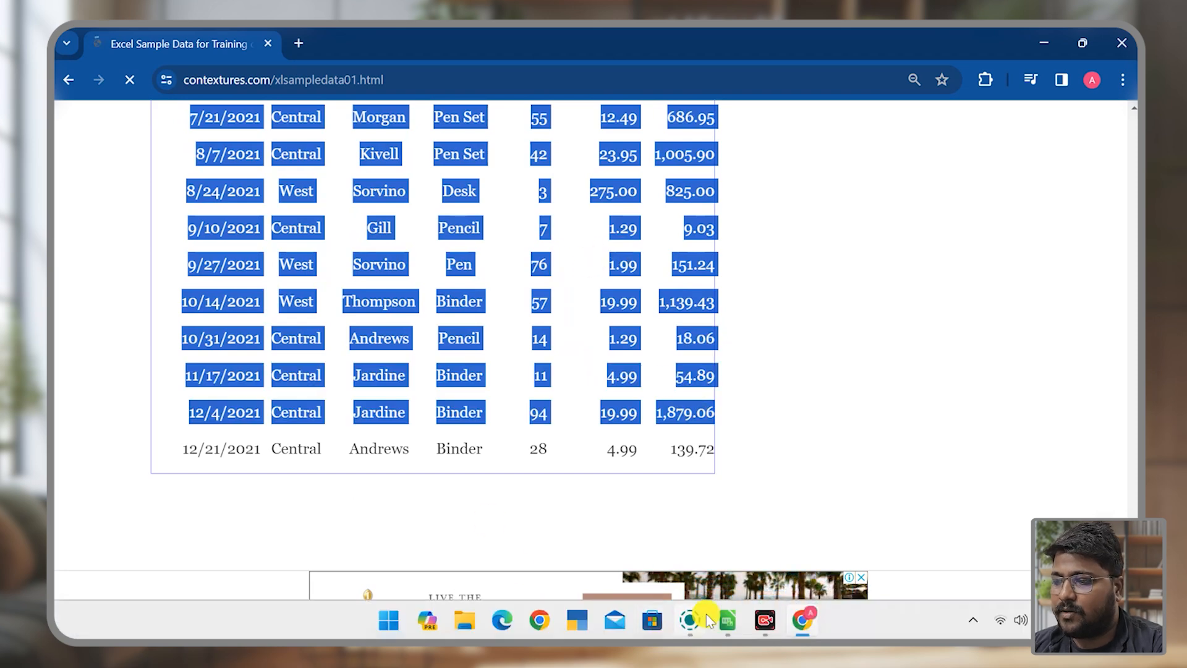
left_click(706, 614)
right_click(186, 209)
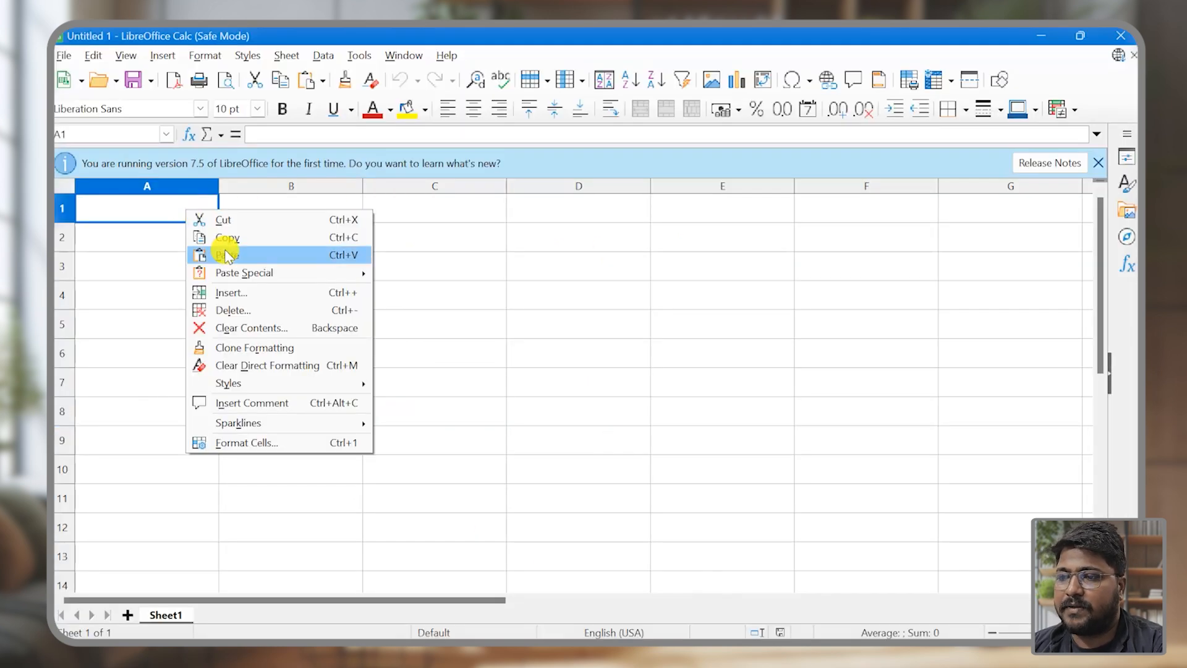
left_click(225, 255)
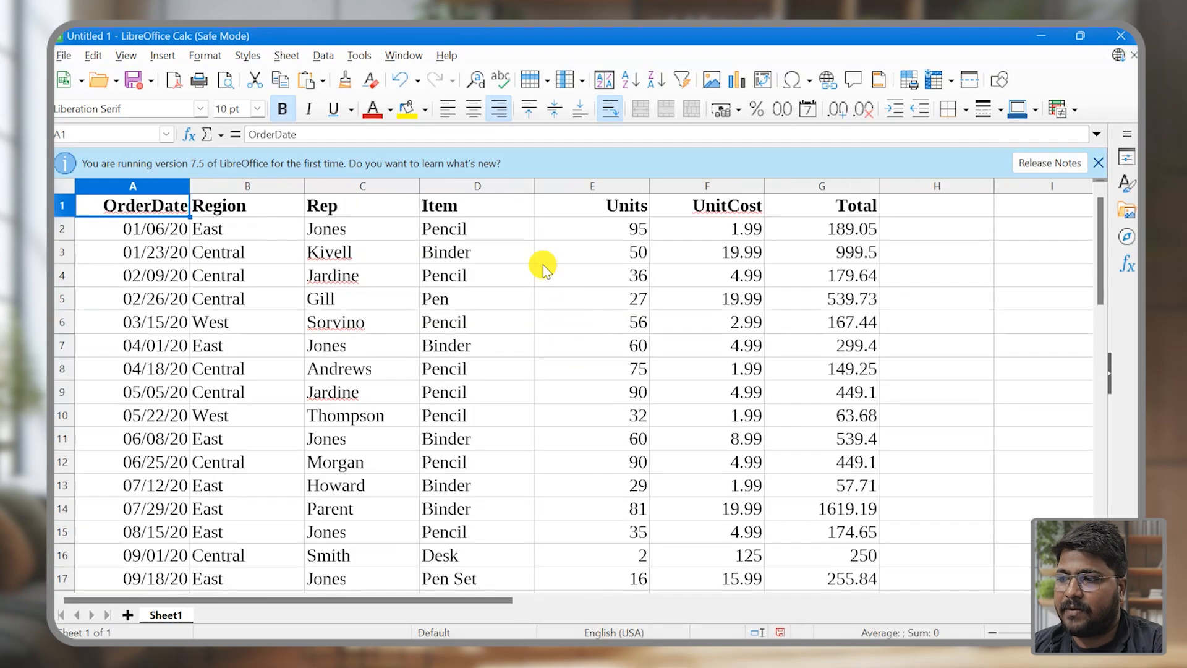
Examine the pasted table's column headings from OrderDate to Total and its data rows
scroll(336, 275, "down", 2, "ctrl")
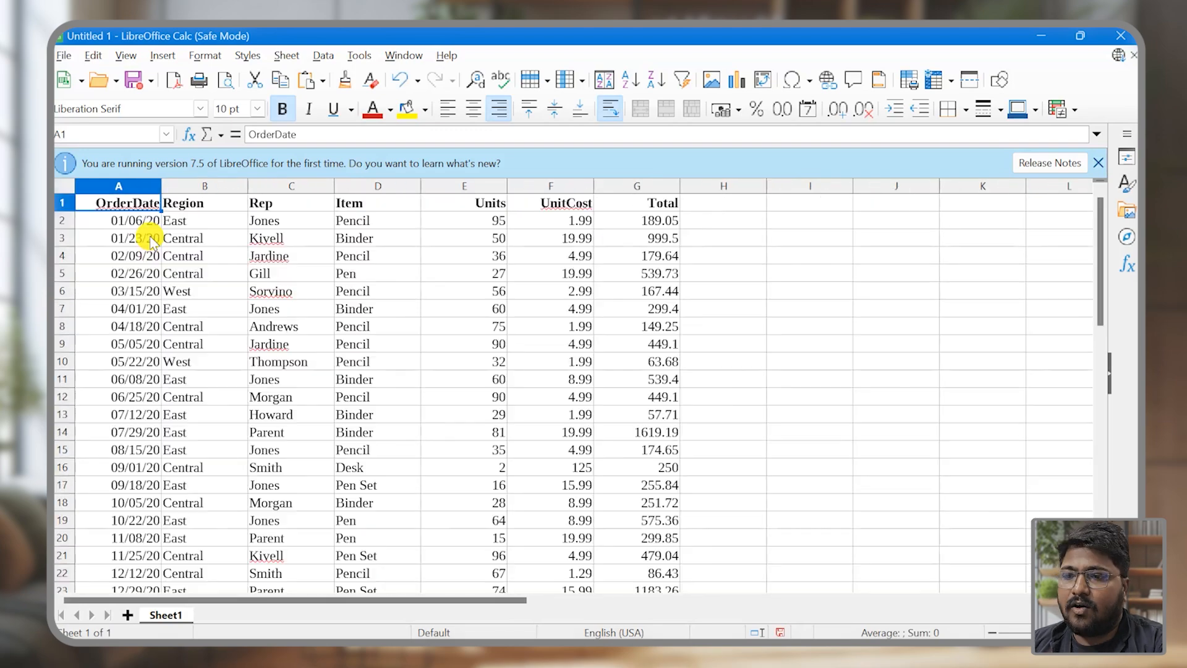
scroll(151, 241, "up", 2)
left_click(235, 207)
left_click(364, 209)
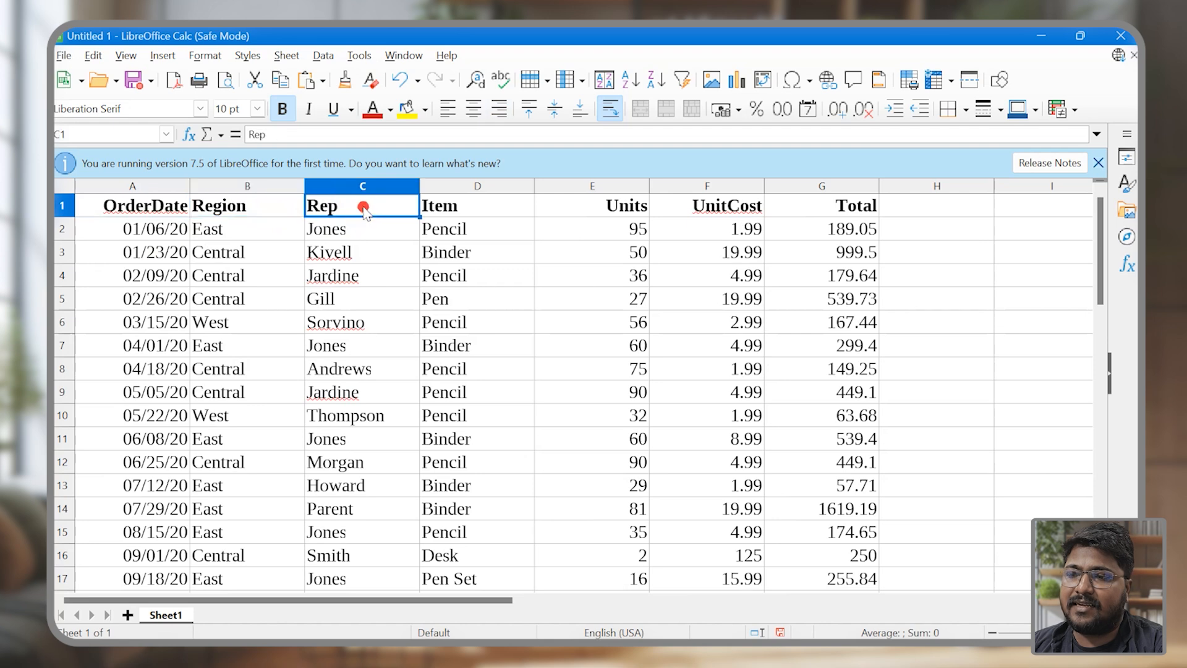
left_click(443, 204)
left_click(629, 207)
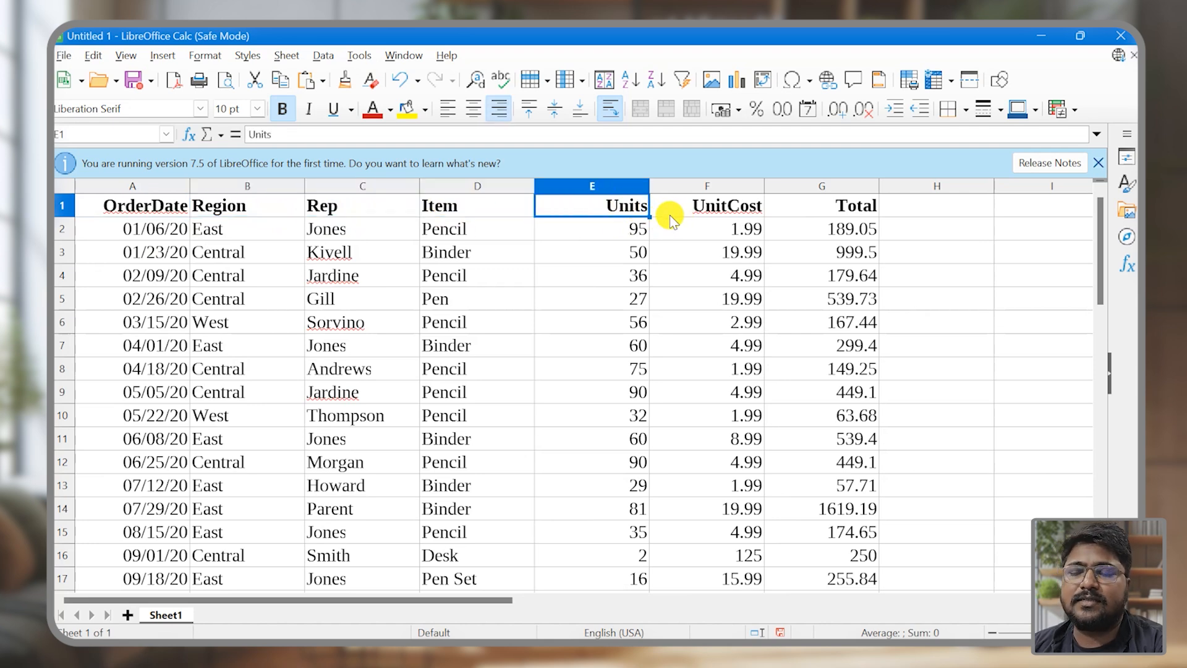
left_click(810, 206)
left_click_drag(159, 204, 784, 494)
left_click(411, 279)
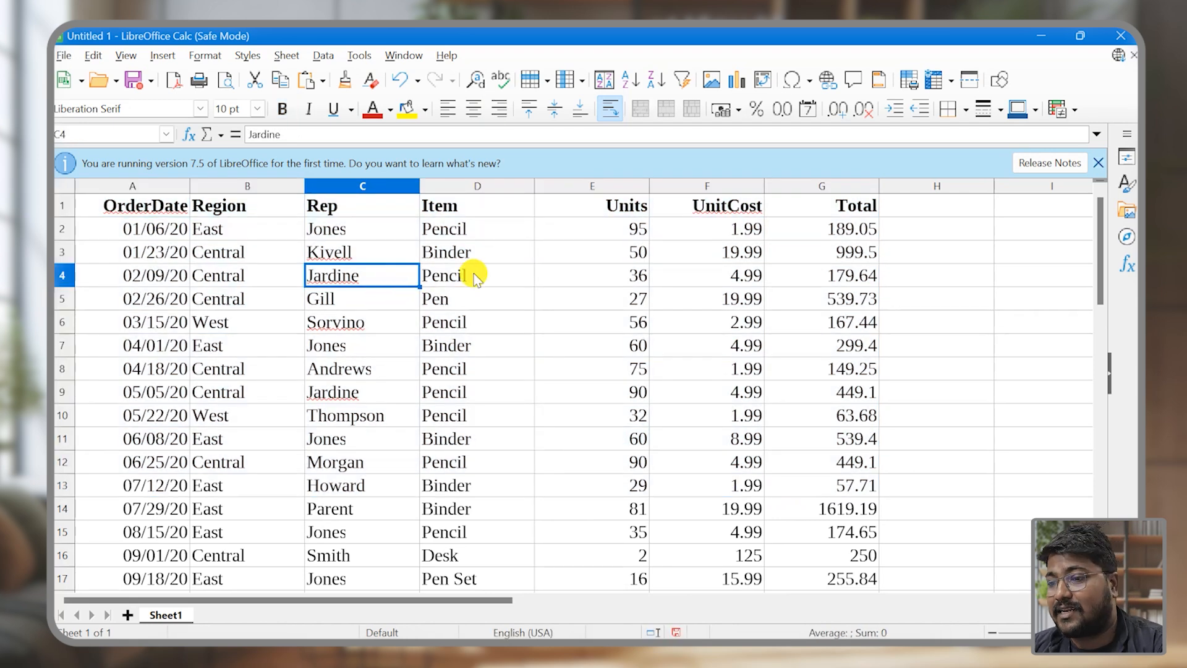
Apply borders to all outer and inner cell edges of the whole table, A1:G43
left_click_drag(179, 206, 745, 413)
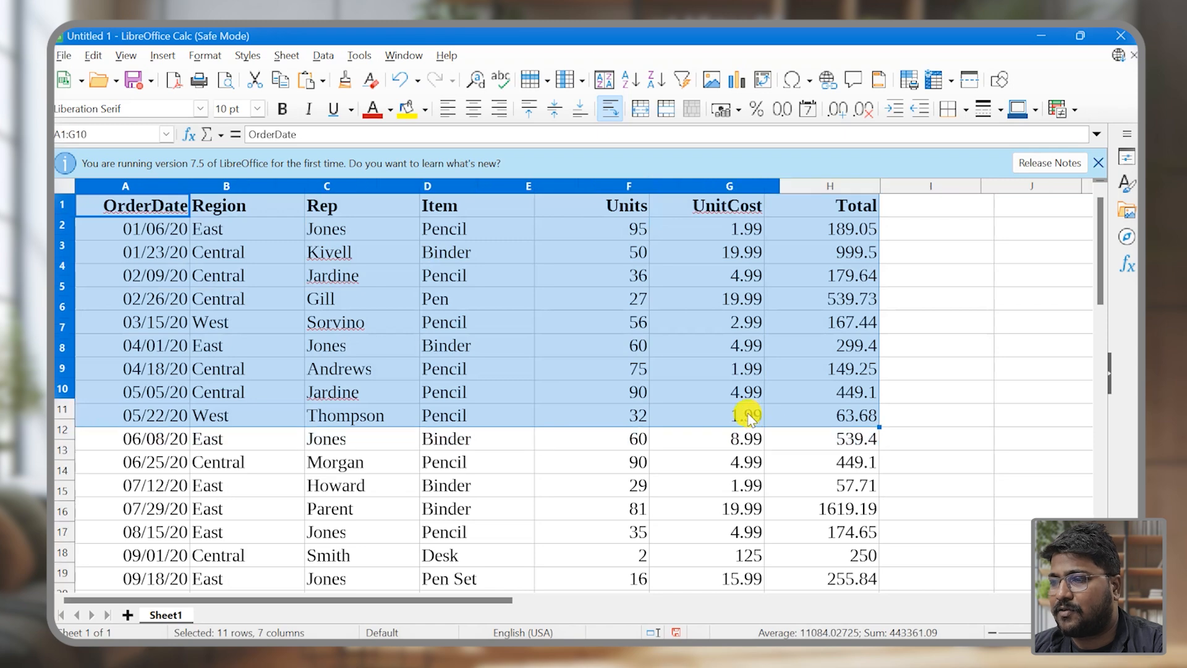
scroll(352, 503, "down", 4, "ctrl")
scroll(406, 510, "down", 6)
scroll(406, 511, "up", 2)
left_click_drag(458, 406, 86, 201)
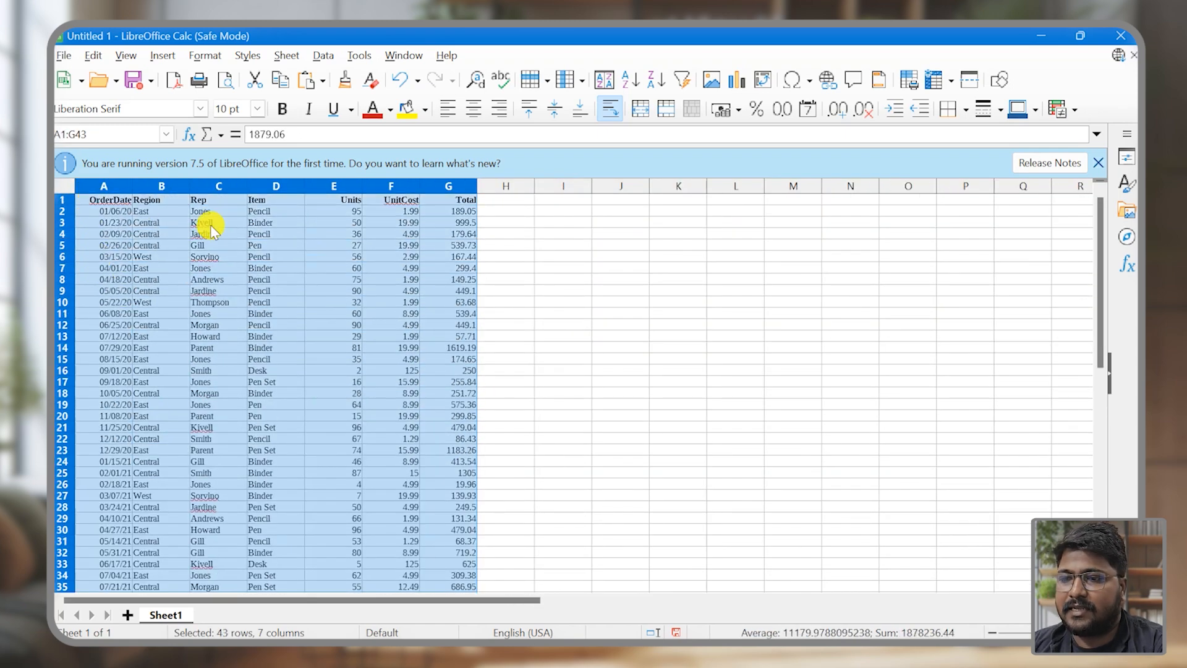
scroll(317, 312, "up", 4, "ctrl")
left_click(964, 110)
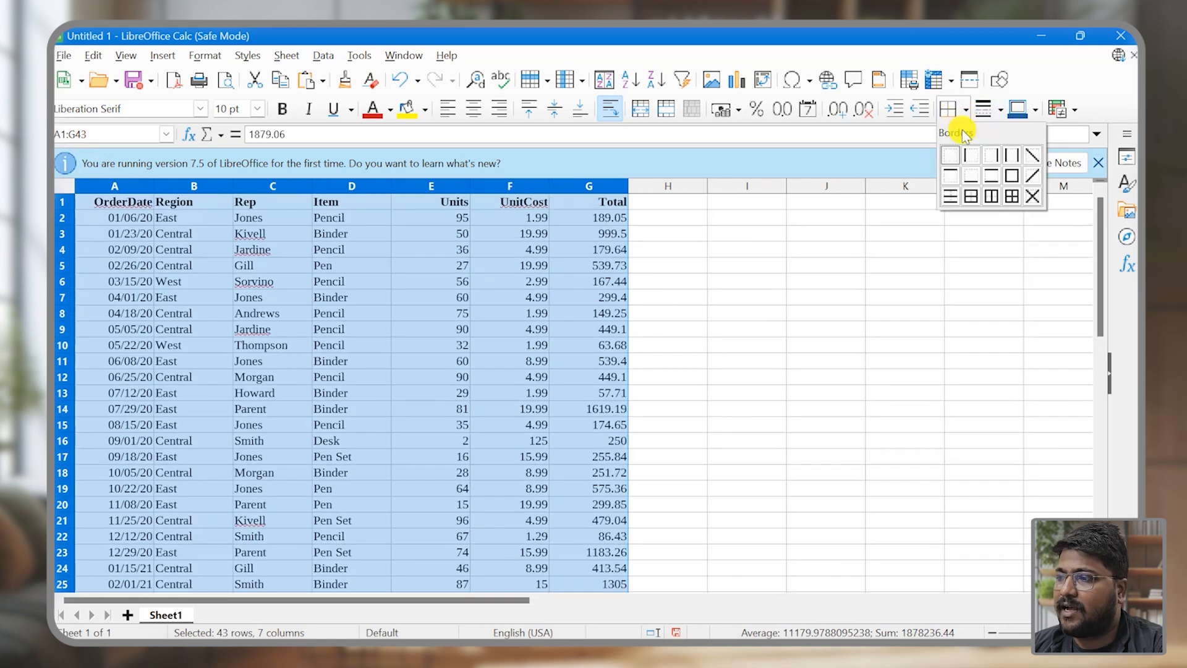
left_click(1004, 191)
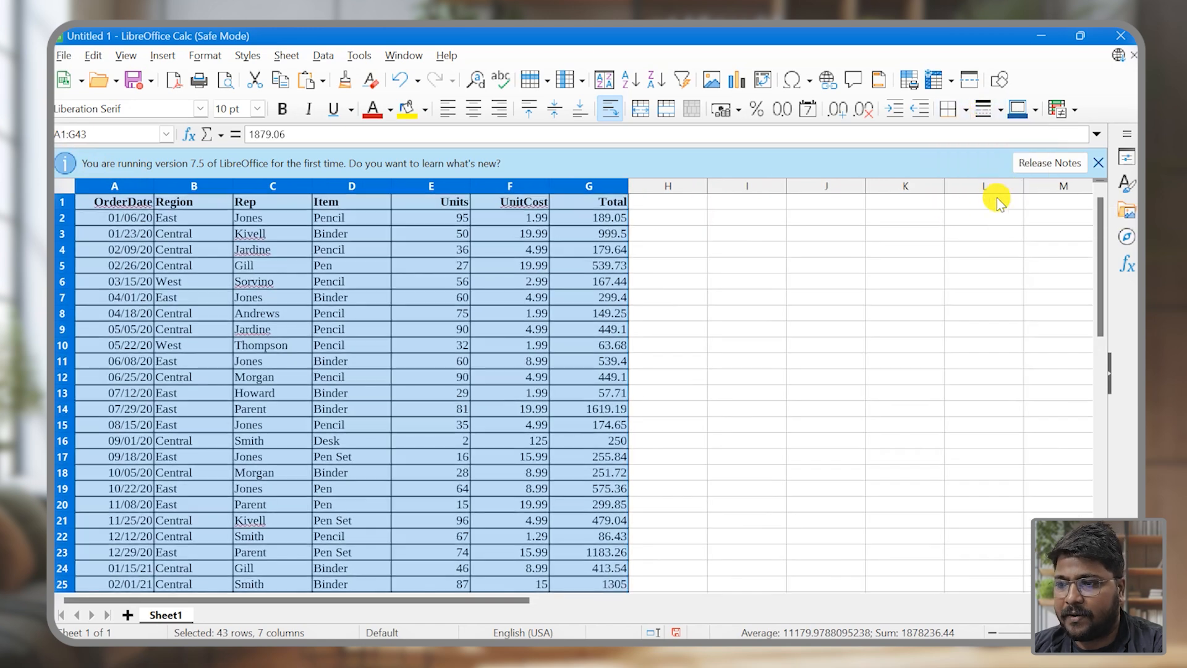
Centre the table's contents horizontally and set the header row A1:G1 to a font size of 13 pt
left_click(472, 110)
left_click(418, 312)
left_click_drag(123, 201, 610, 197)
scroll(263, 161, "up", 1, "ctrl")
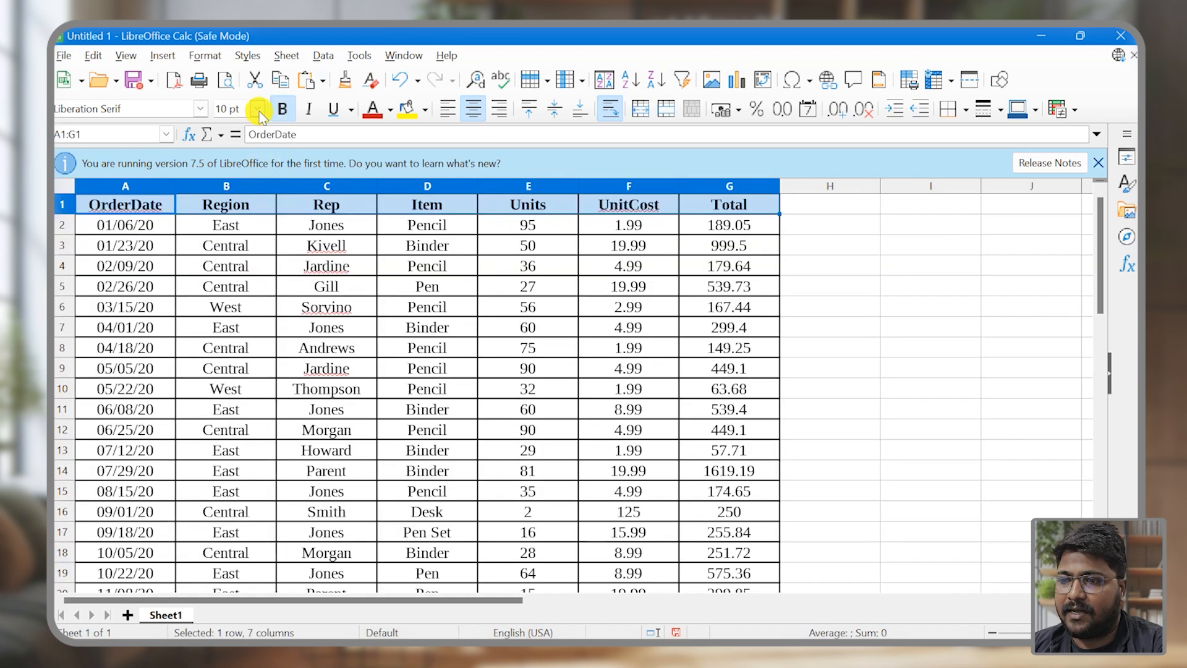
left_click(257, 109)
left_click(232, 238)
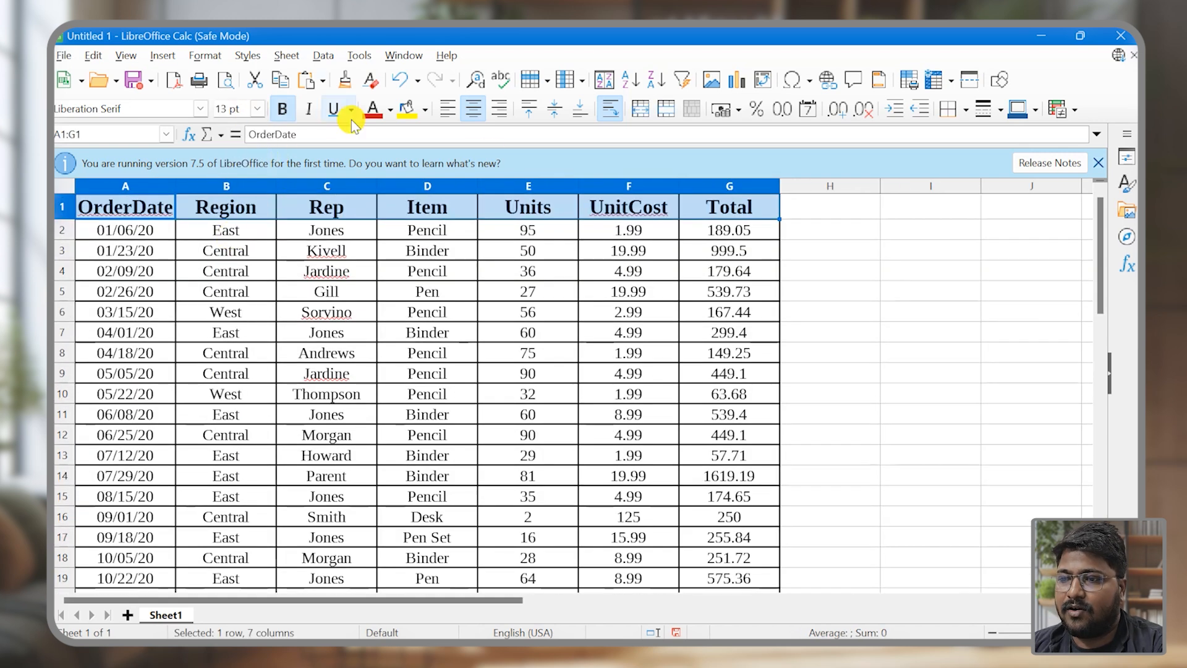
left_click(736, 353)
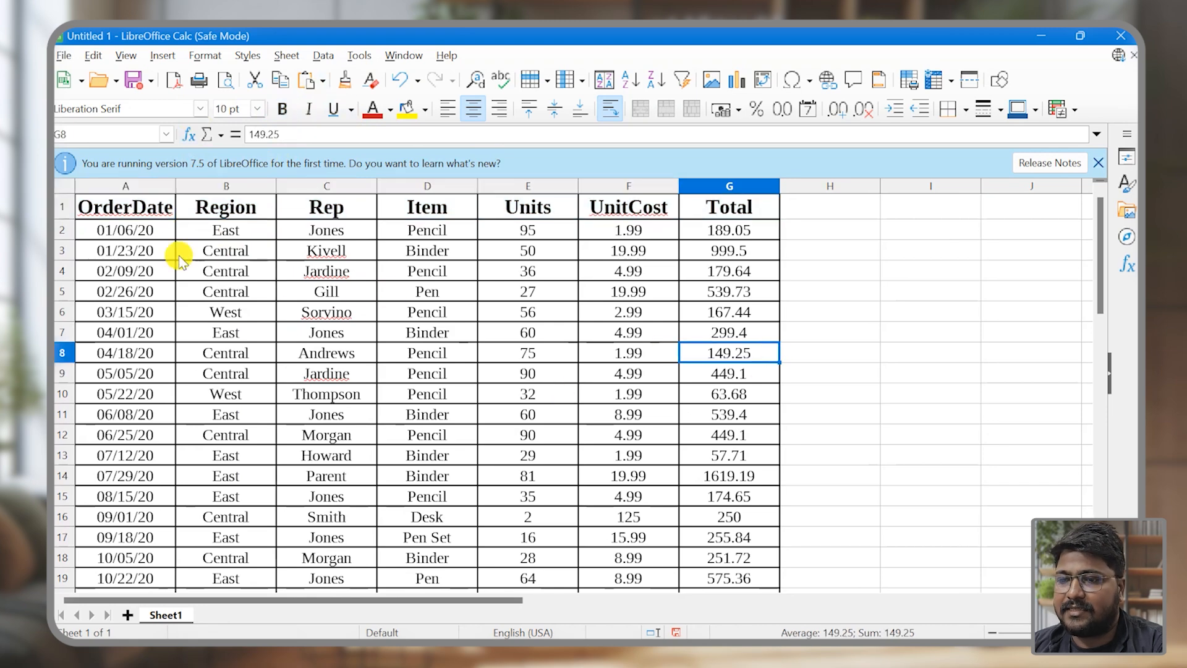
Start a new pivot table from the full table A1:G43, using the current selection as its source
scroll(178, 254, "down", 1, "ctrl")
scroll(317, 239, "down", 6)
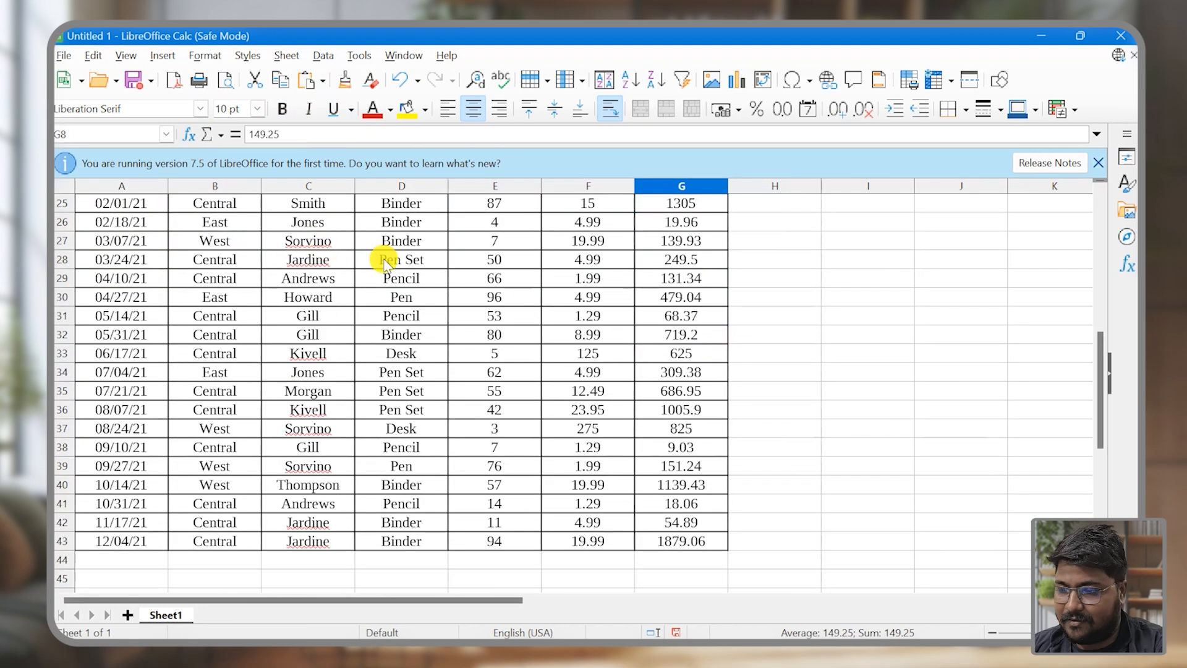
scroll(313, 264, "up", 6)
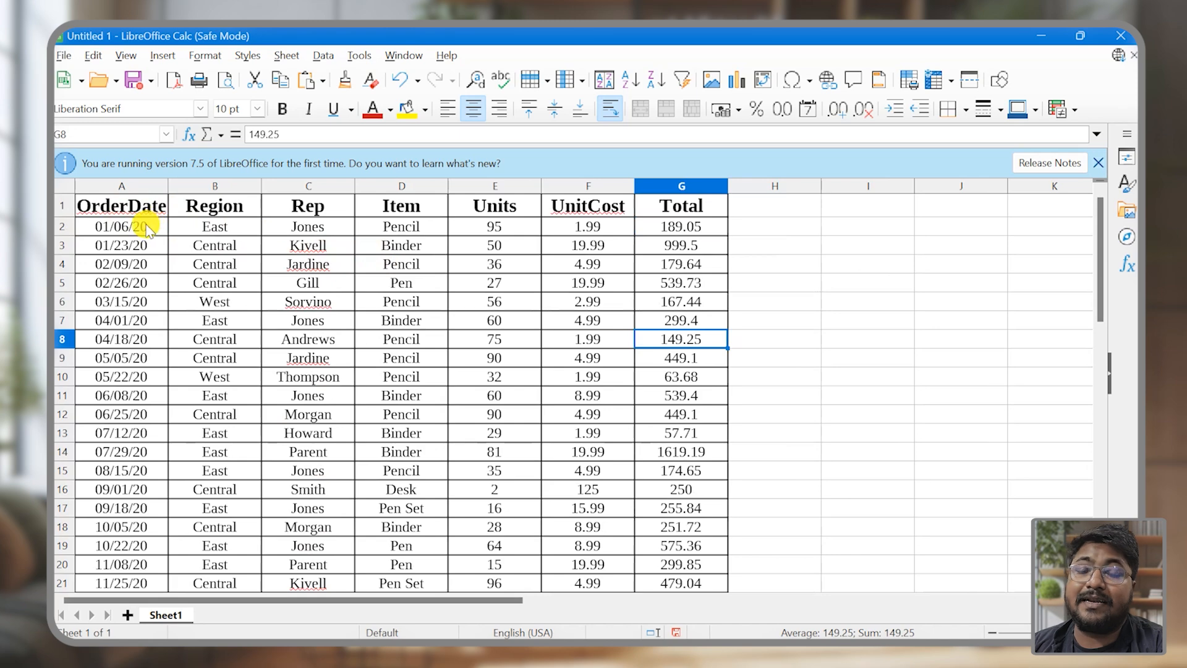
left_click_drag(115, 210, 661, 541)
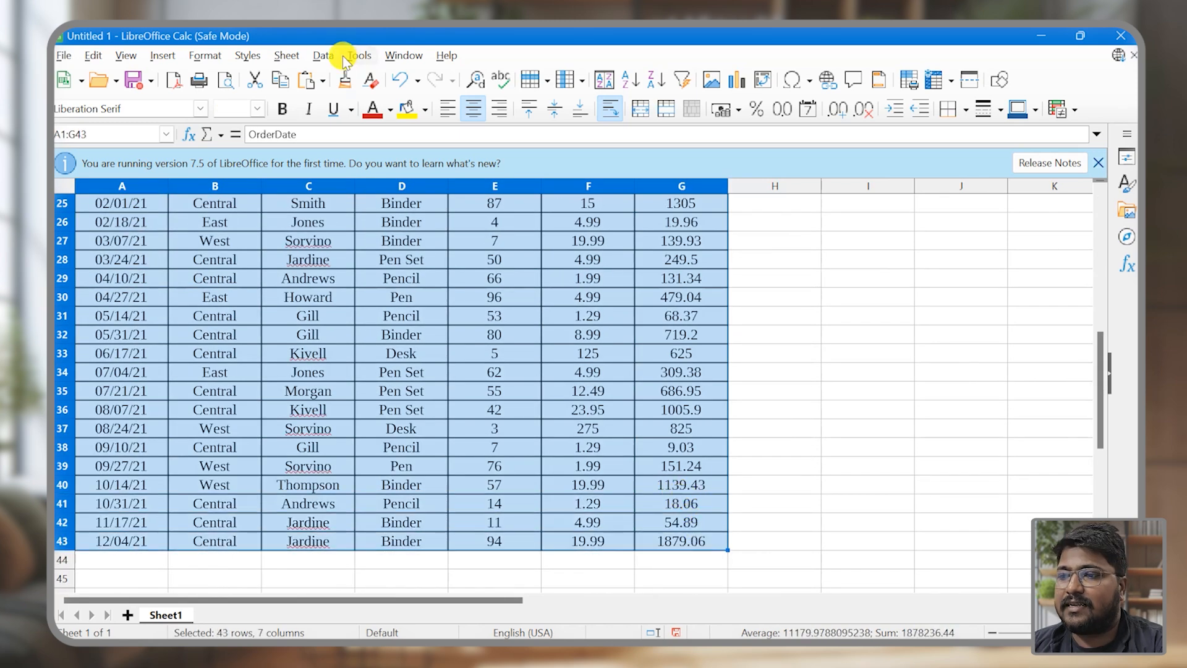
left_click(323, 56)
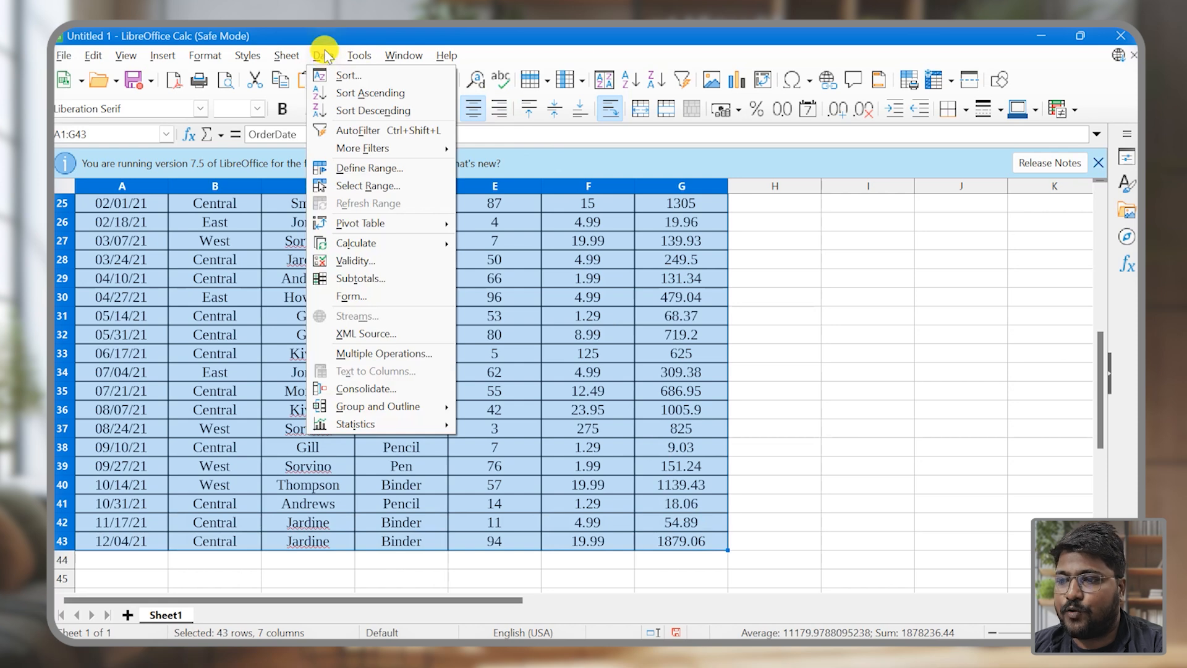
mouse_move(384, 224)
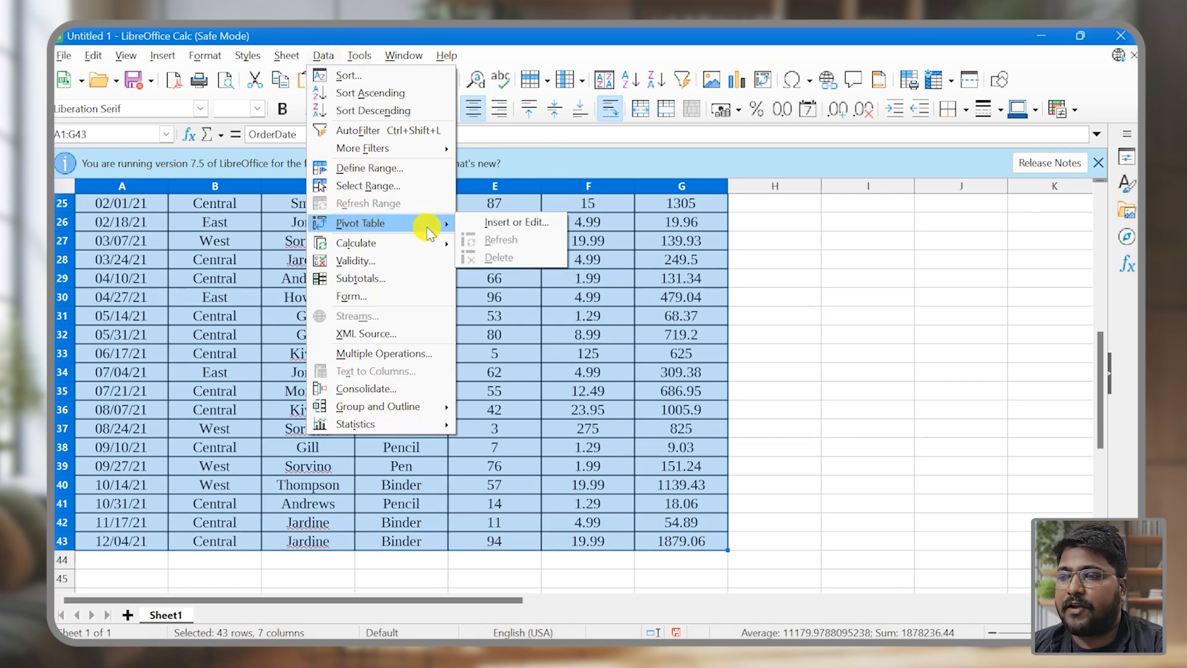
left_click(512, 224)
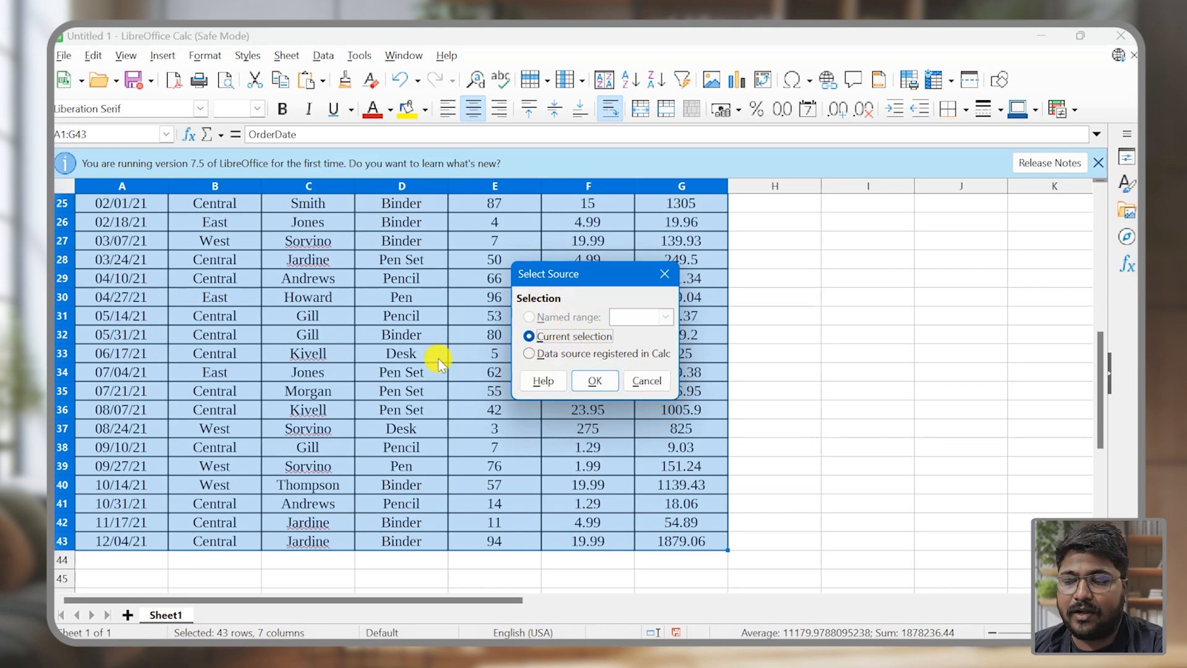
left_click(602, 380)
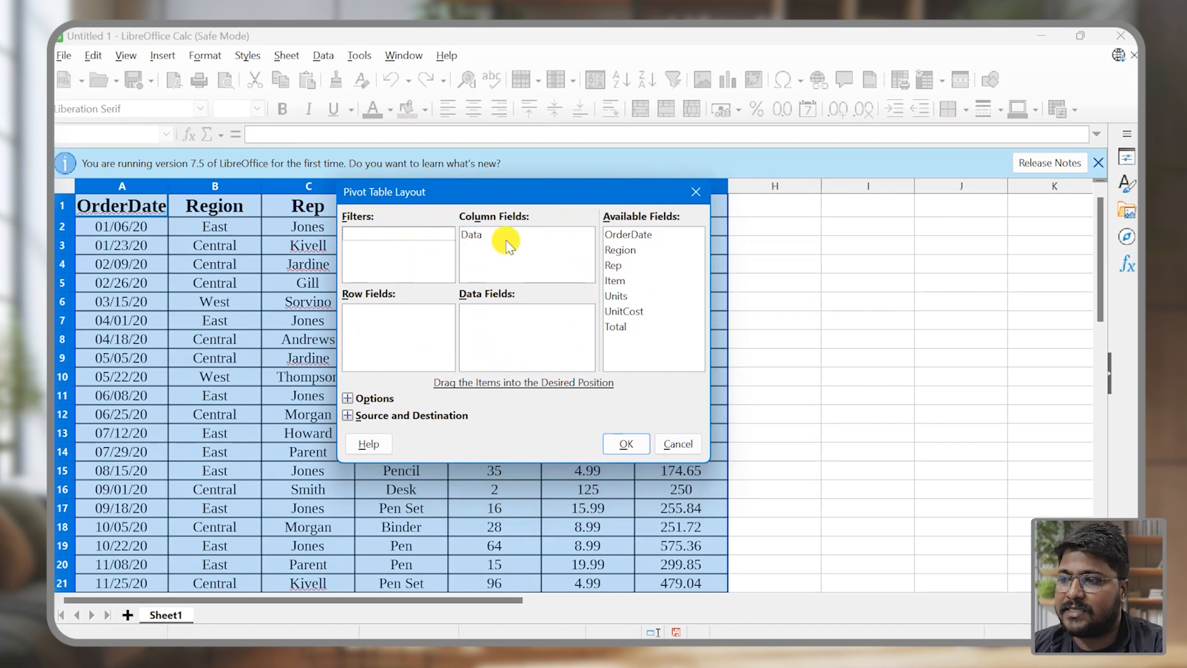
Remove Data from the pivot table's column fields and add Region there instead
left_click_drag(505, 242, 547, 335)
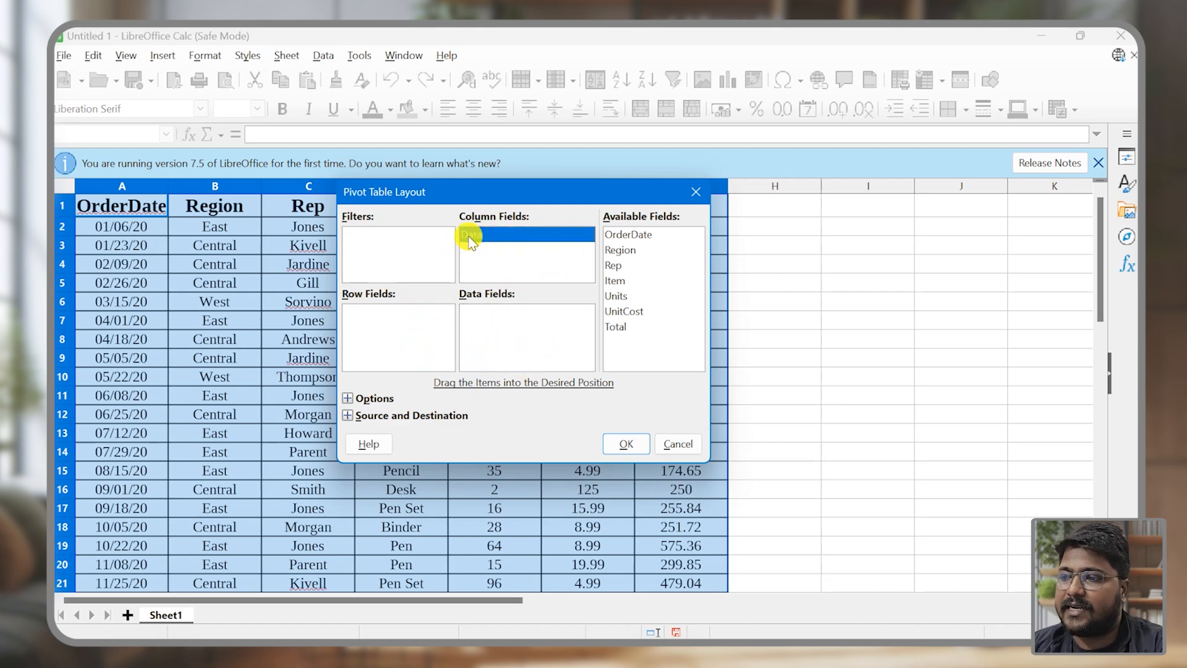
left_click_drag(641, 359, 642, 361)
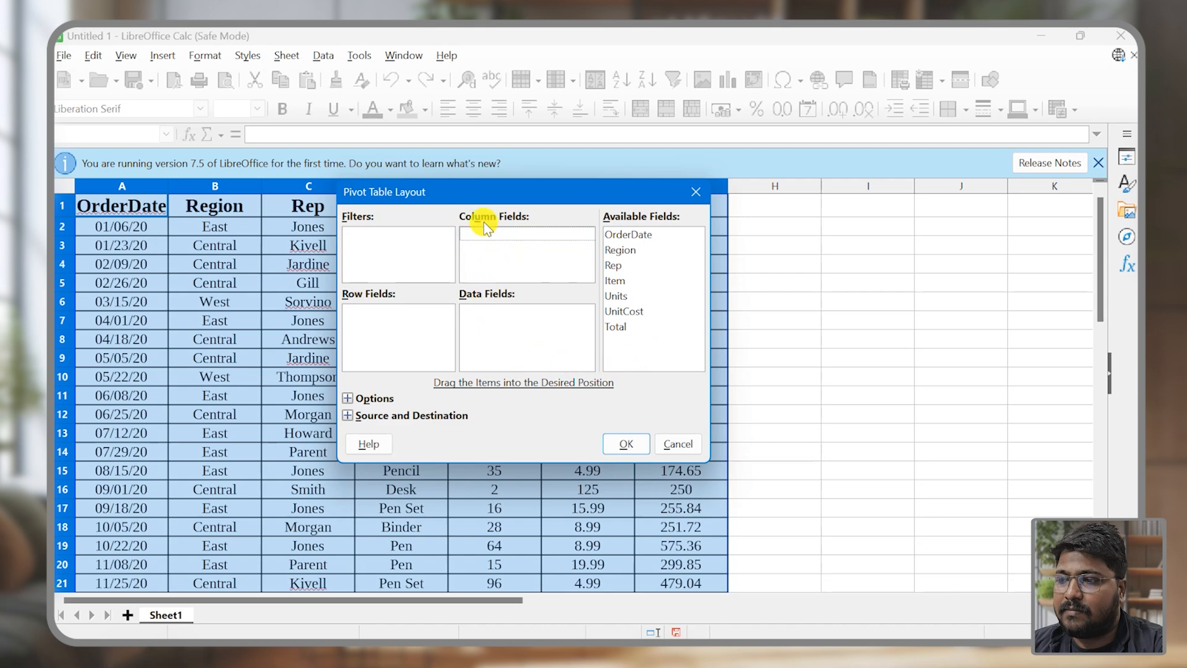
left_click(360, 301)
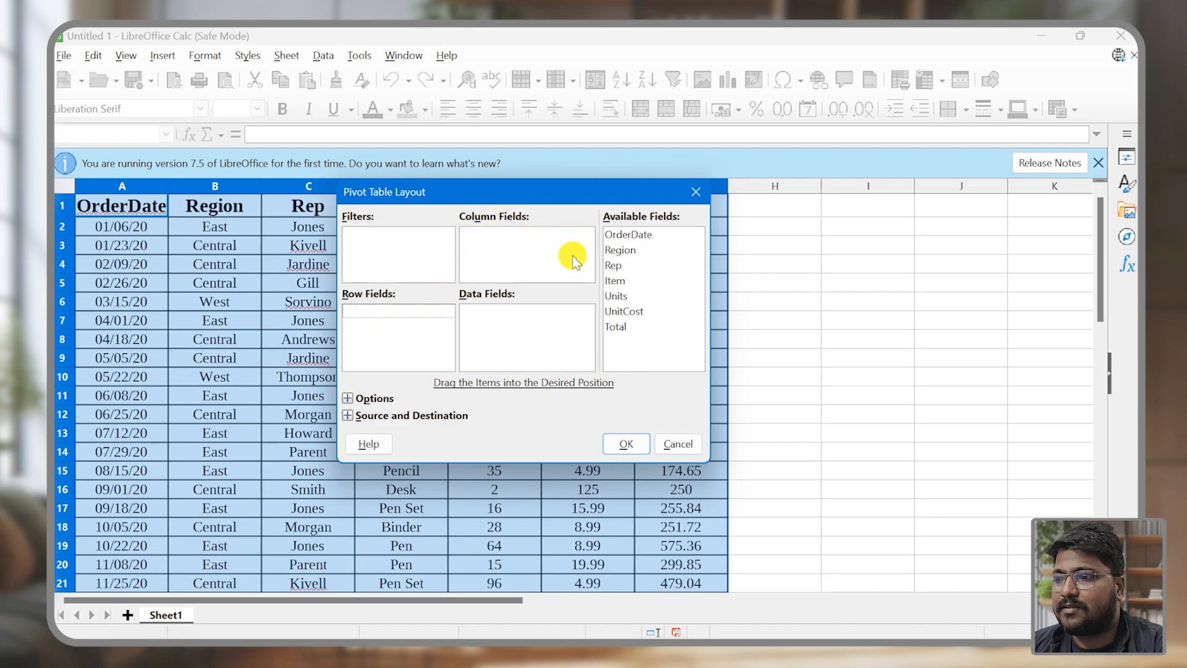
left_click(617, 282)
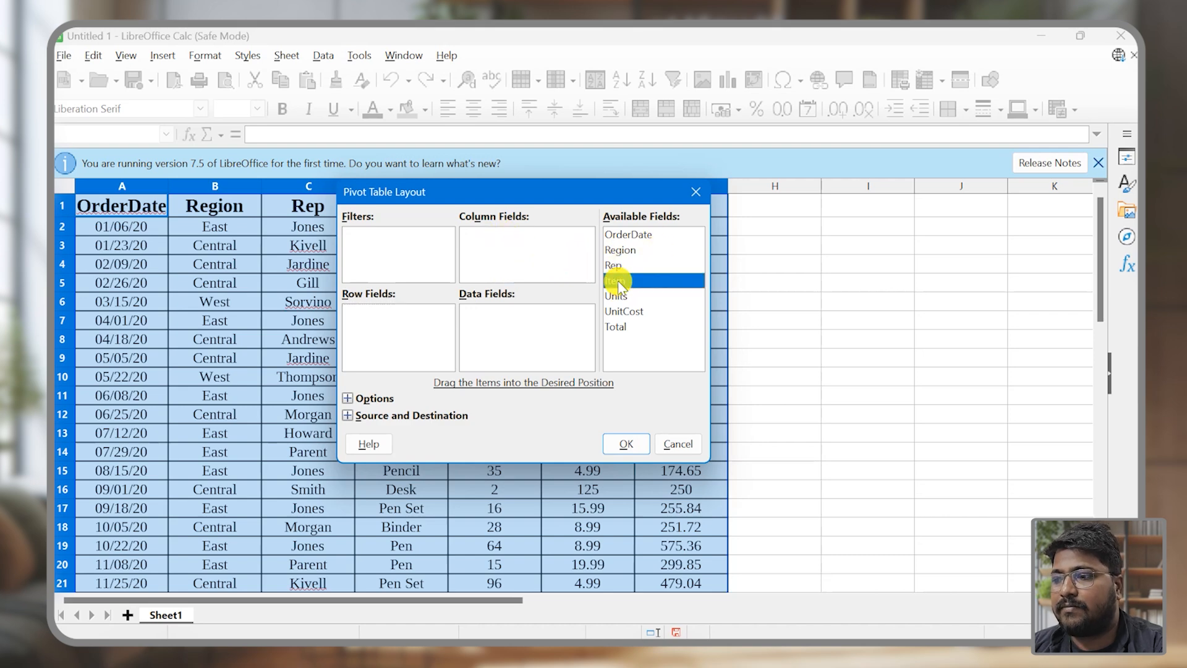
left_click_drag(621, 253, 477, 235)
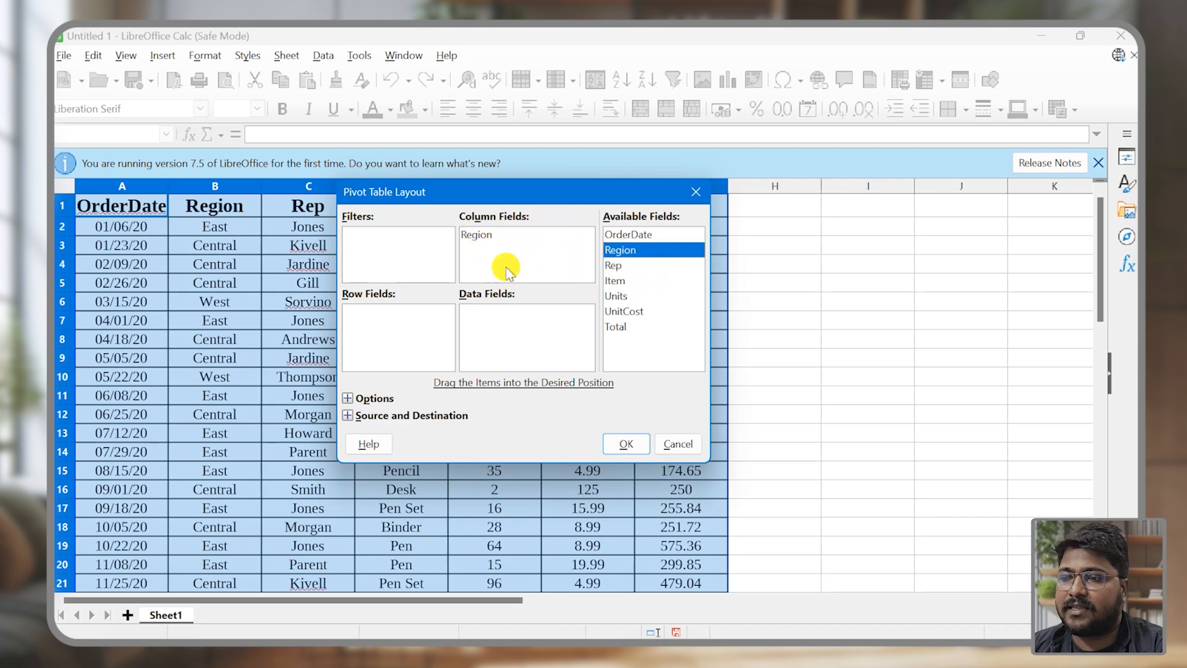
Add Item to the pivot table's row fields and Units to its column fields below Region
left_click(402, 315)
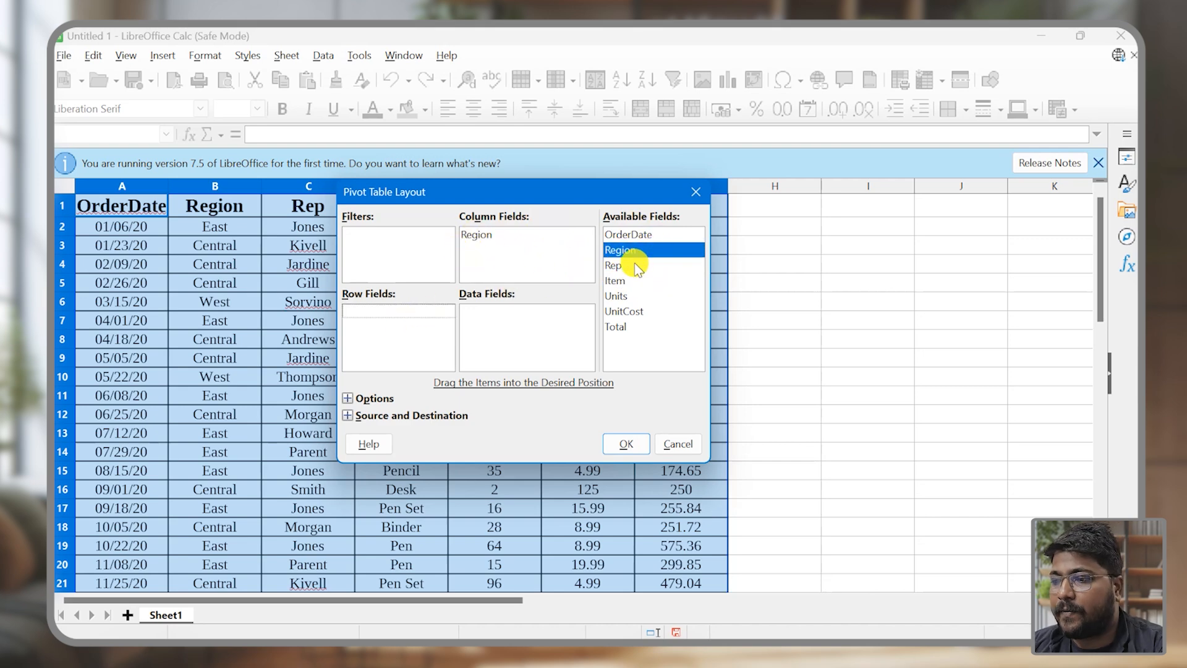
left_click(618, 283)
left_click_drag(612, 294, 431, 328)
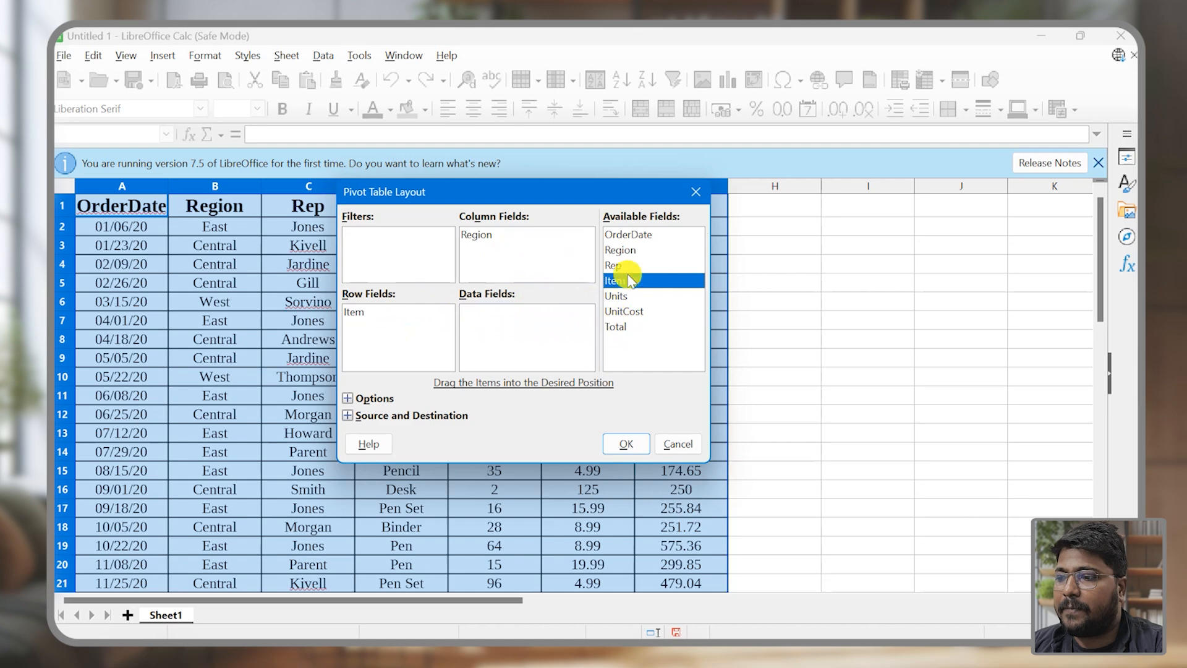
left_click_drag(617, 300, 468, 246)
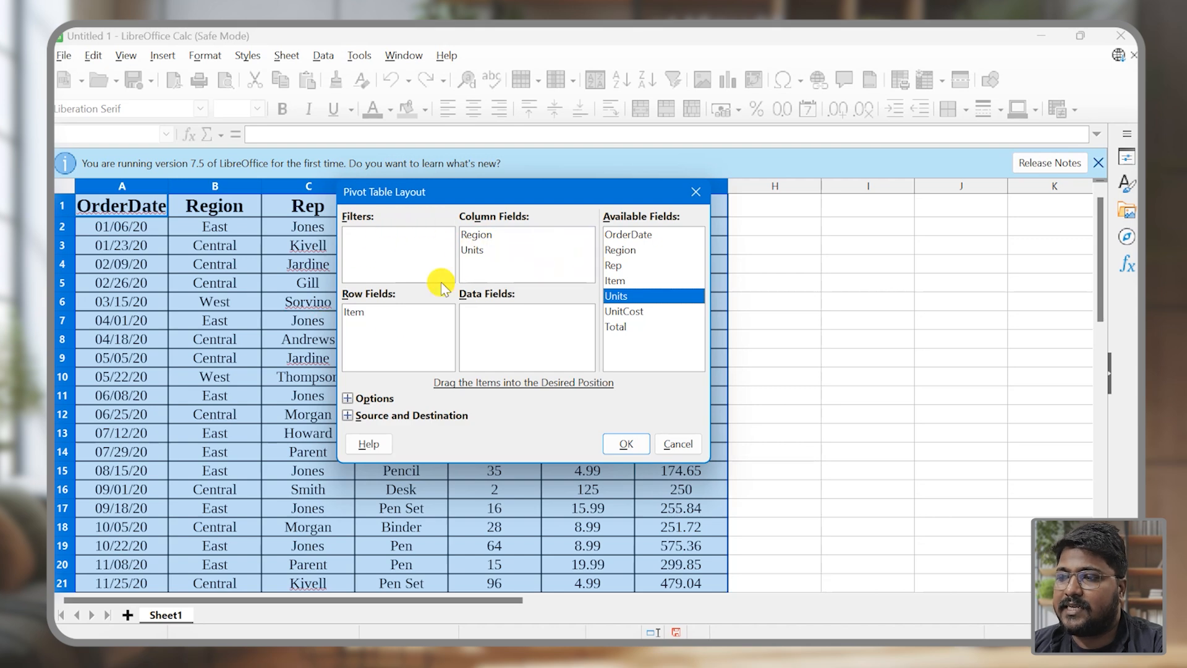
left_click(489, 319)
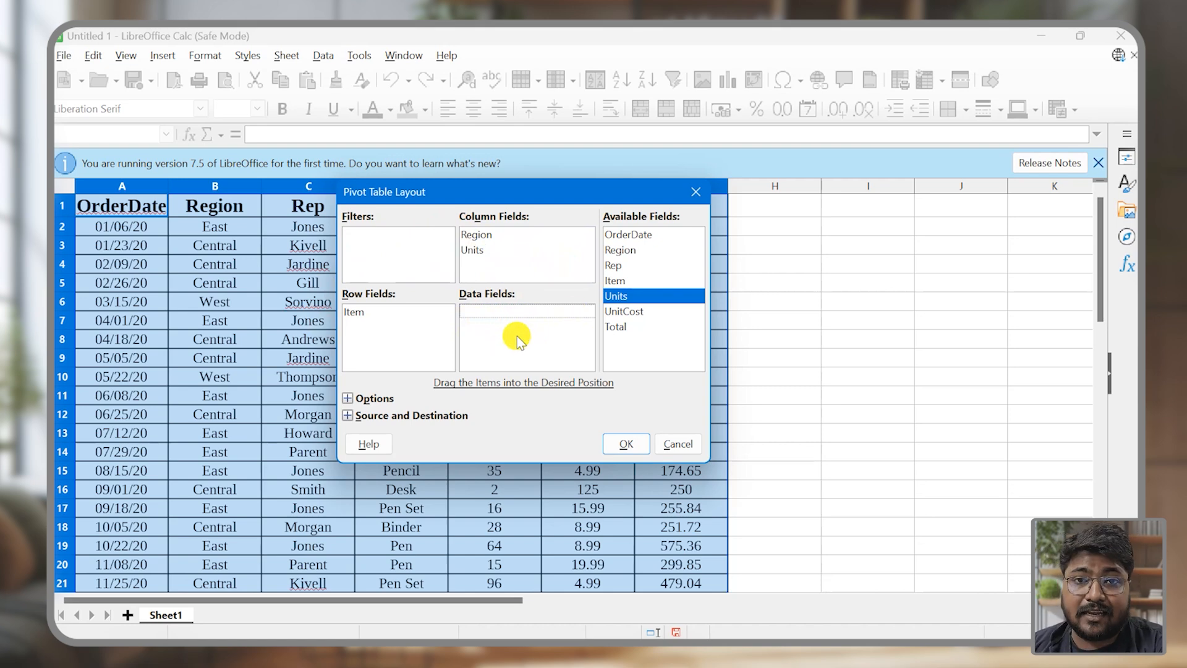
Add Total to the pivot table's data fields as a sum and create the pivot table
left_click(613, 327)
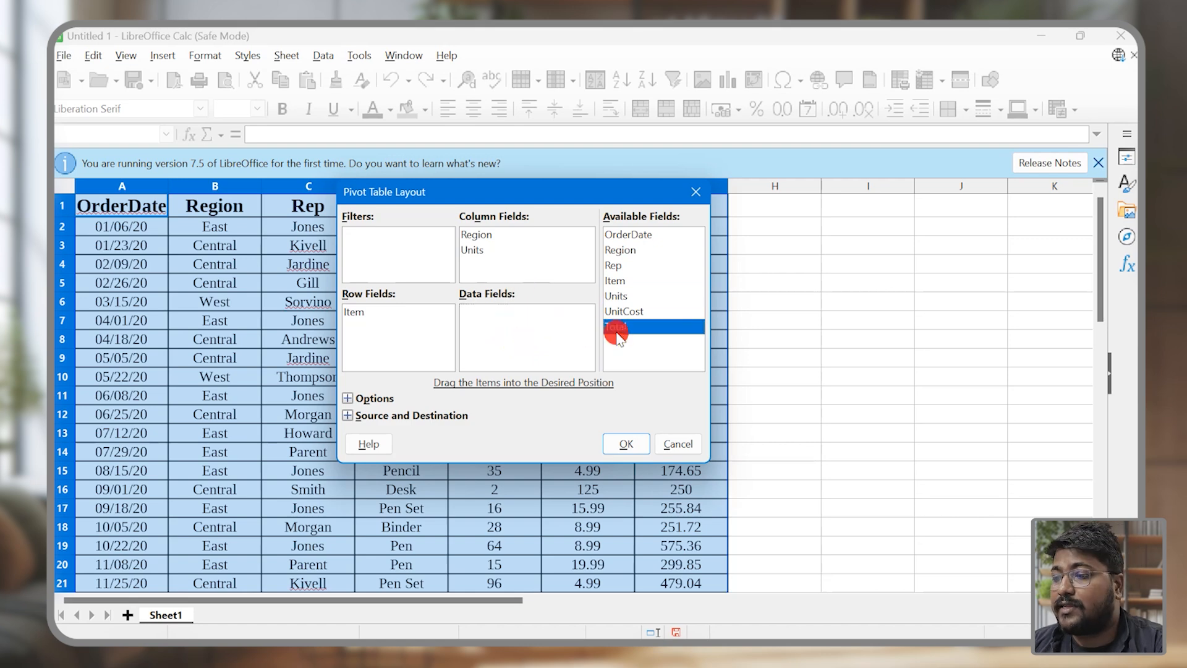
left_click_drag(635, 328, 607, 342)
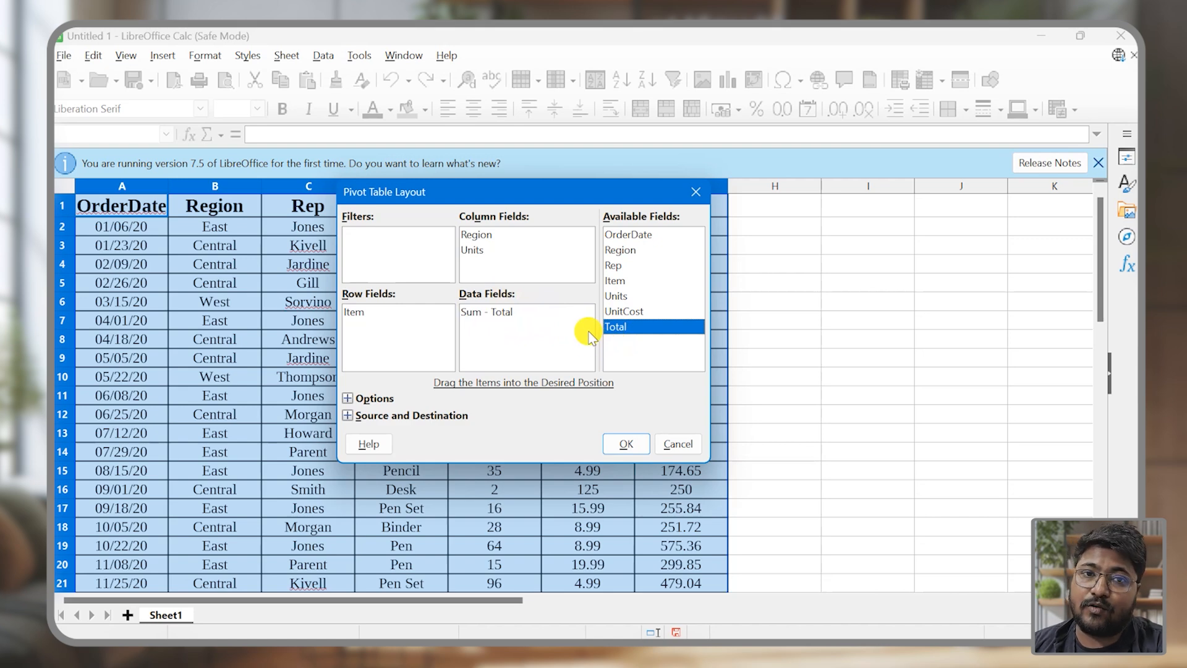
left_click(439, 289)
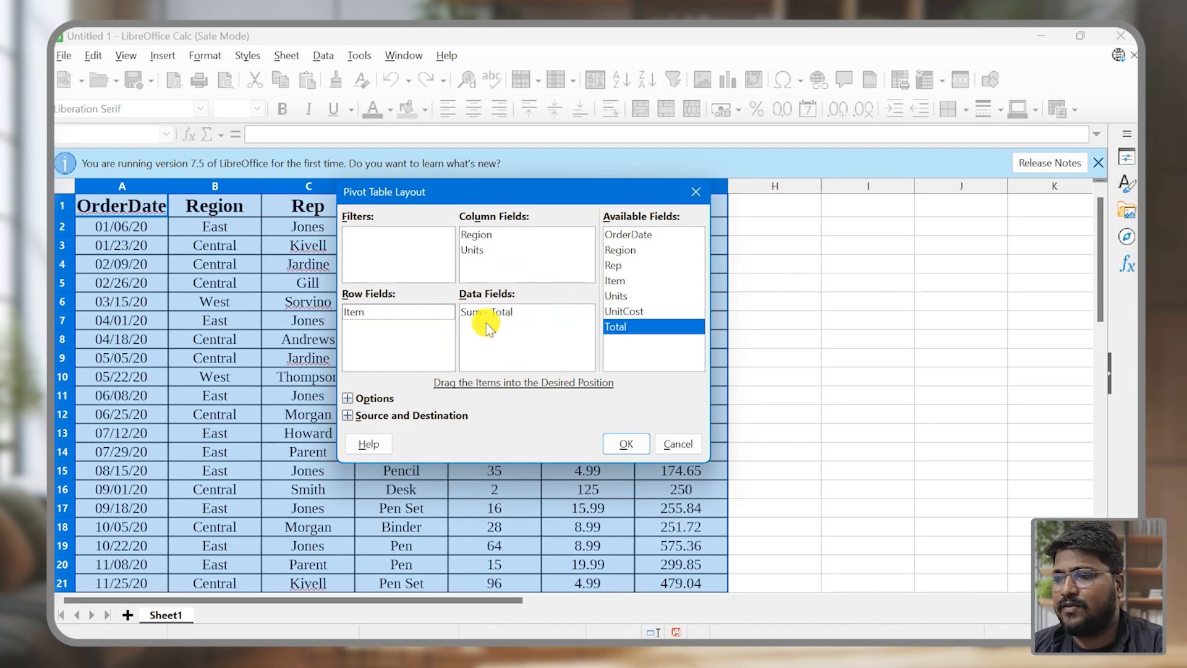
left_click(626, 443)
left_click(440, 413)
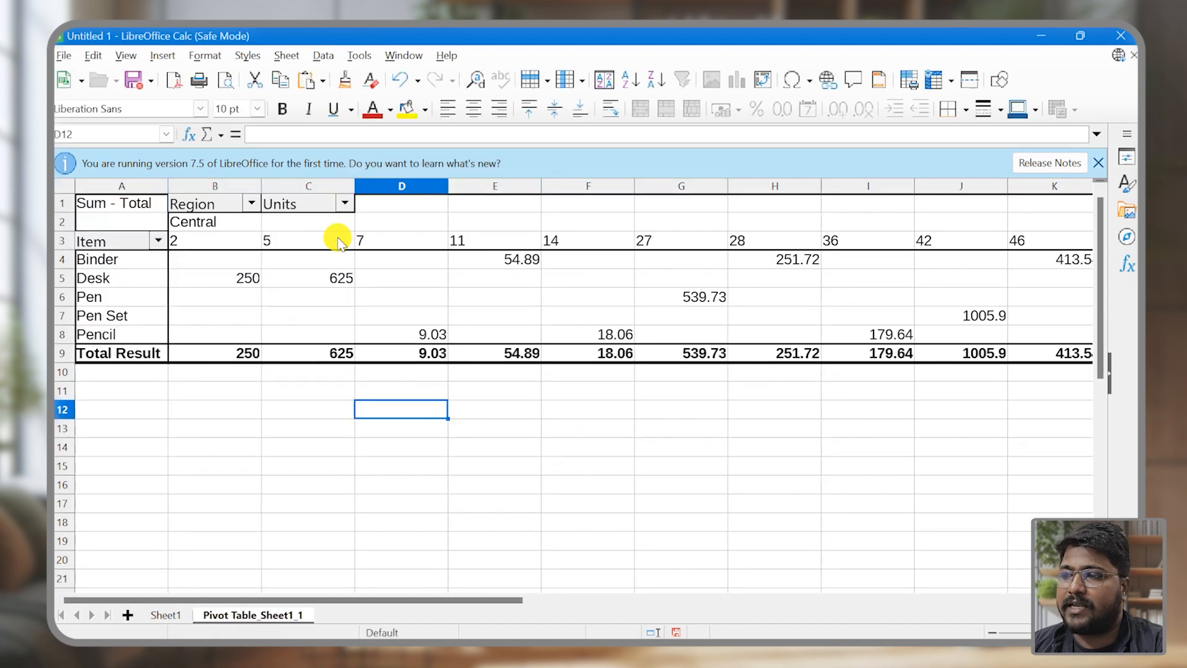
scroll(365, 290, "down", 5)
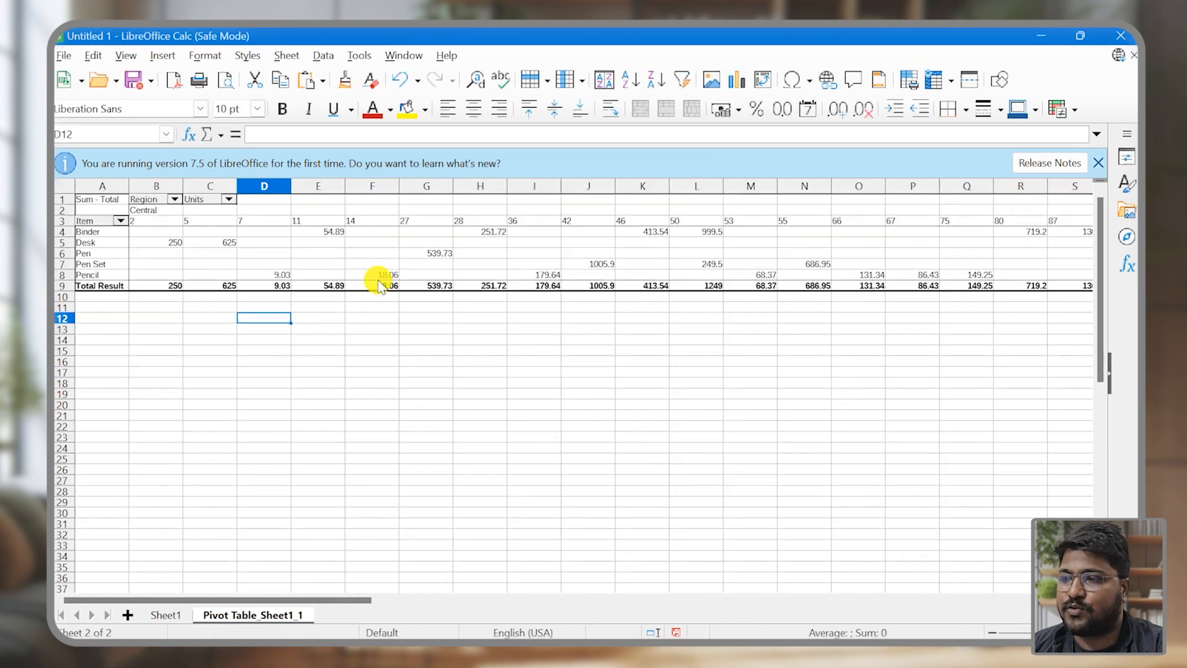
scroll(378, 284, "up", 3)
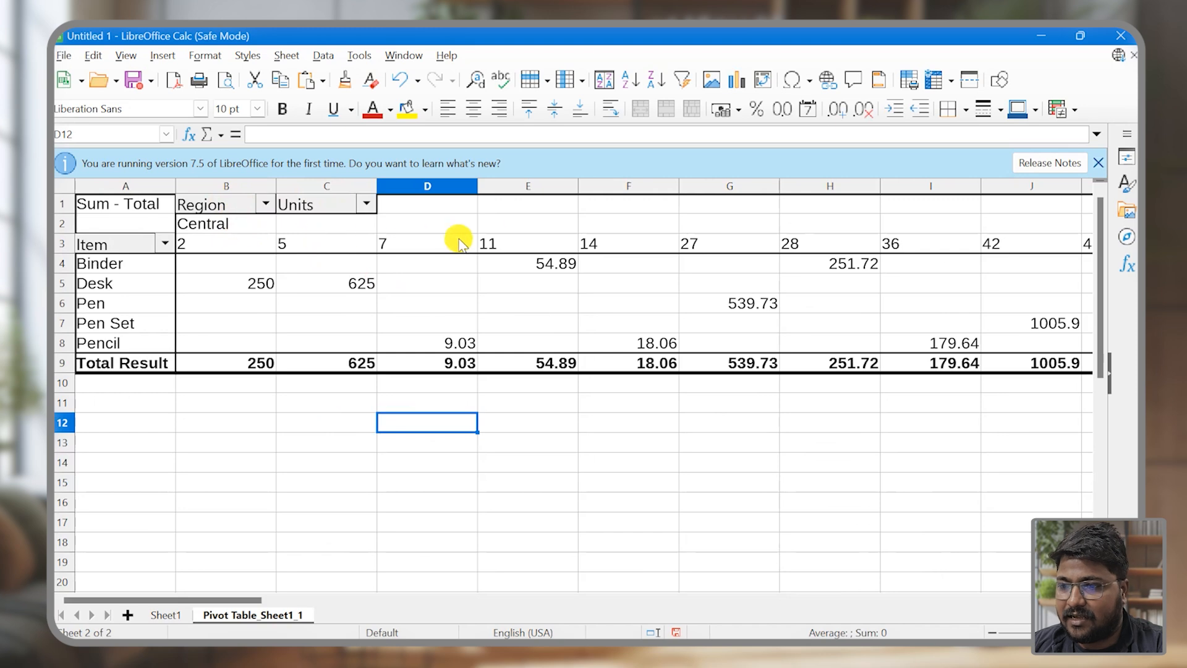
Rearrange the pivot table's layout with Item in the column fields and Region and Units in the row fields
right_click(275, 277)
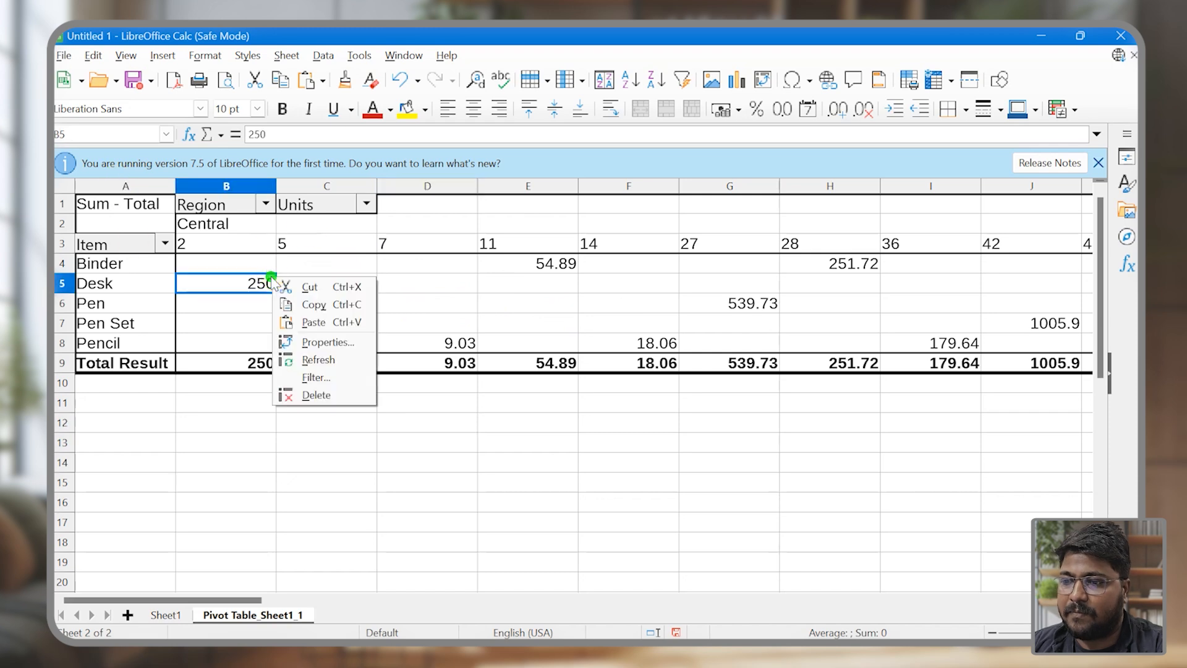
right_click(221, 306)
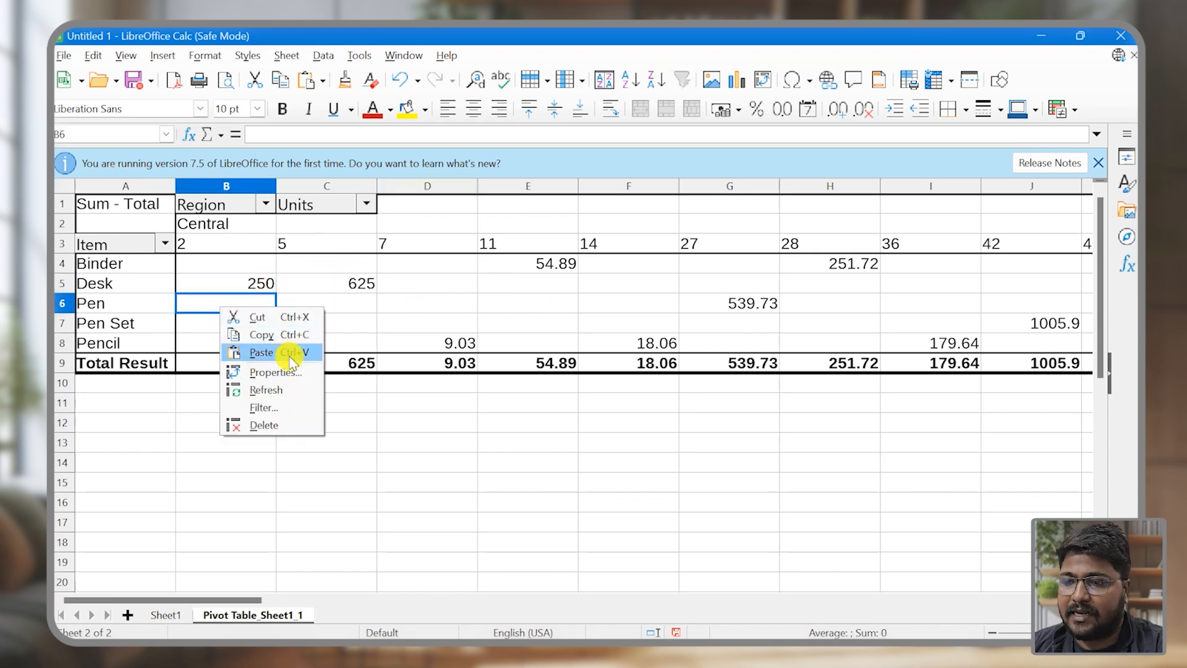
left_click(274, 371)
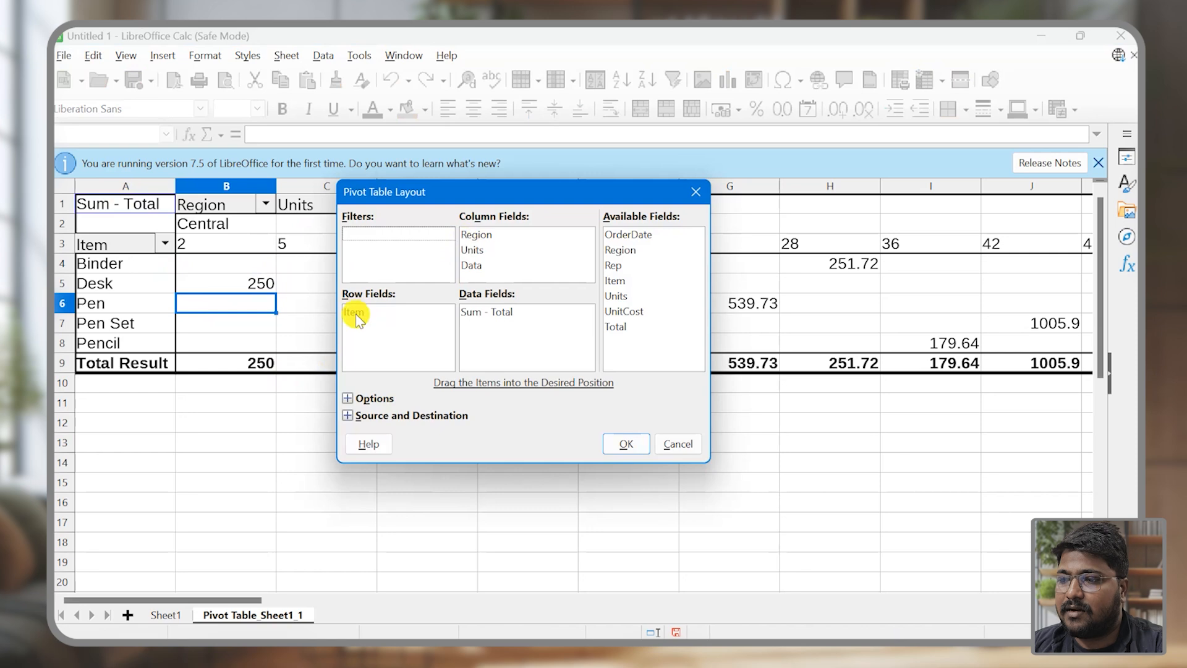
mouse_move(356, 316)
left_mouse_down()
mouse_move(472, 309)
mouse_move(471, 250)
mouse_move(371, 313)
left_mouse_up()
left_click_drag(470, 235, 383, 329)
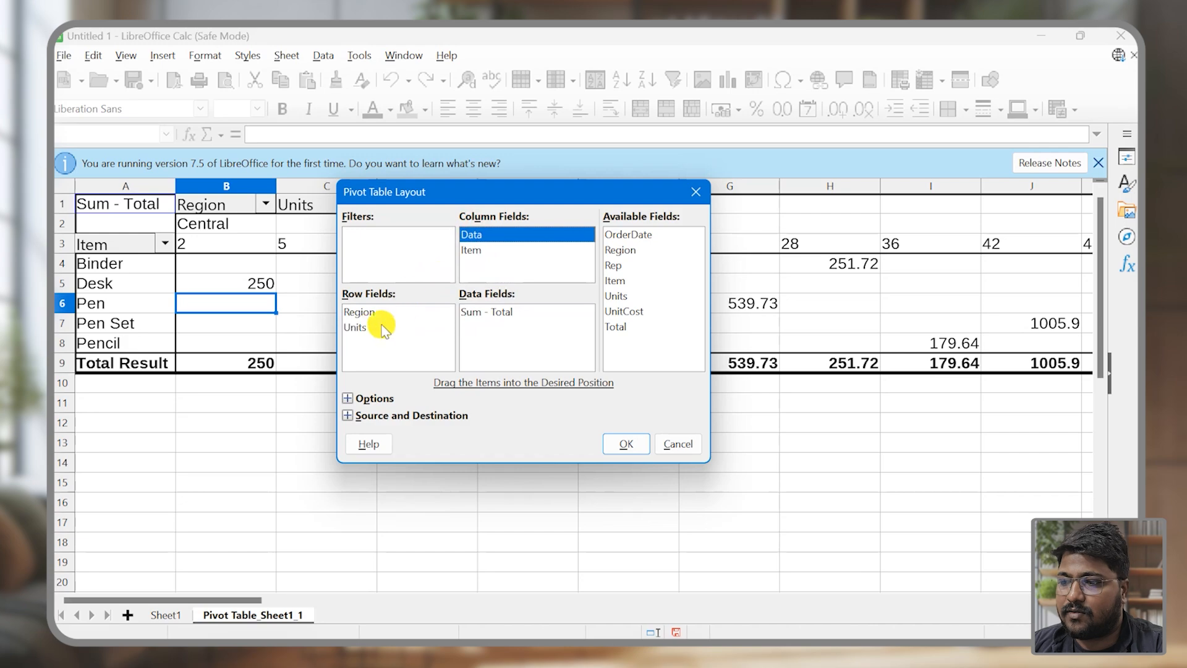
left_click(625, 445)
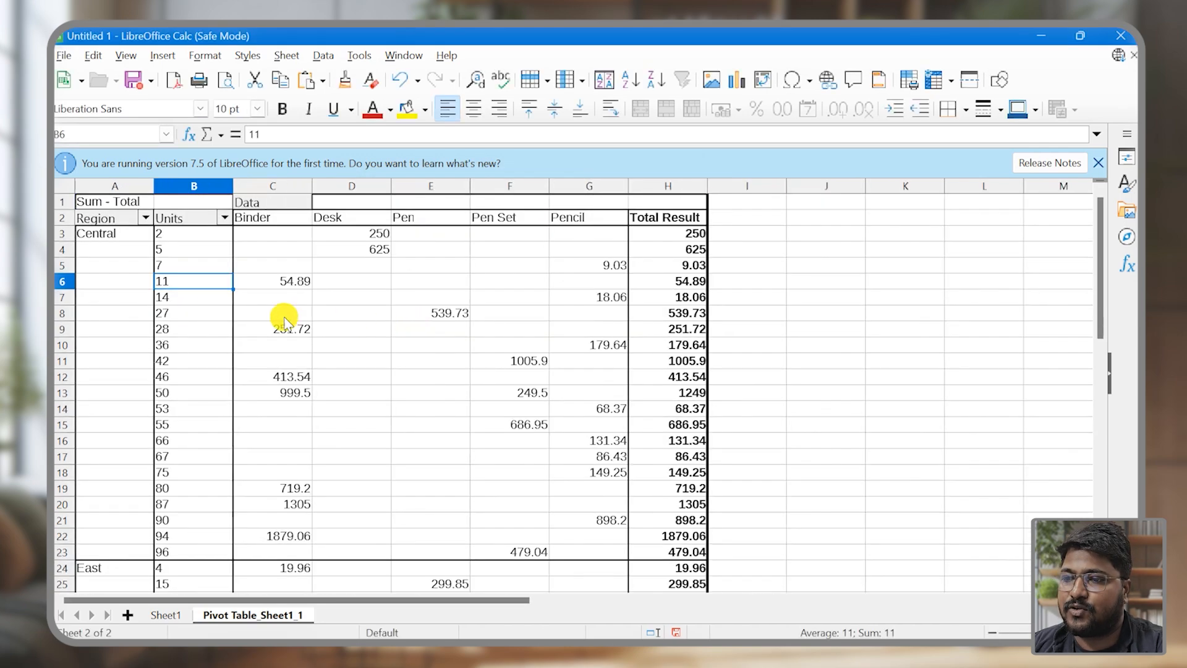
scroll(209, 254, "down", 10)
scroll(209, 261, "up", 8)
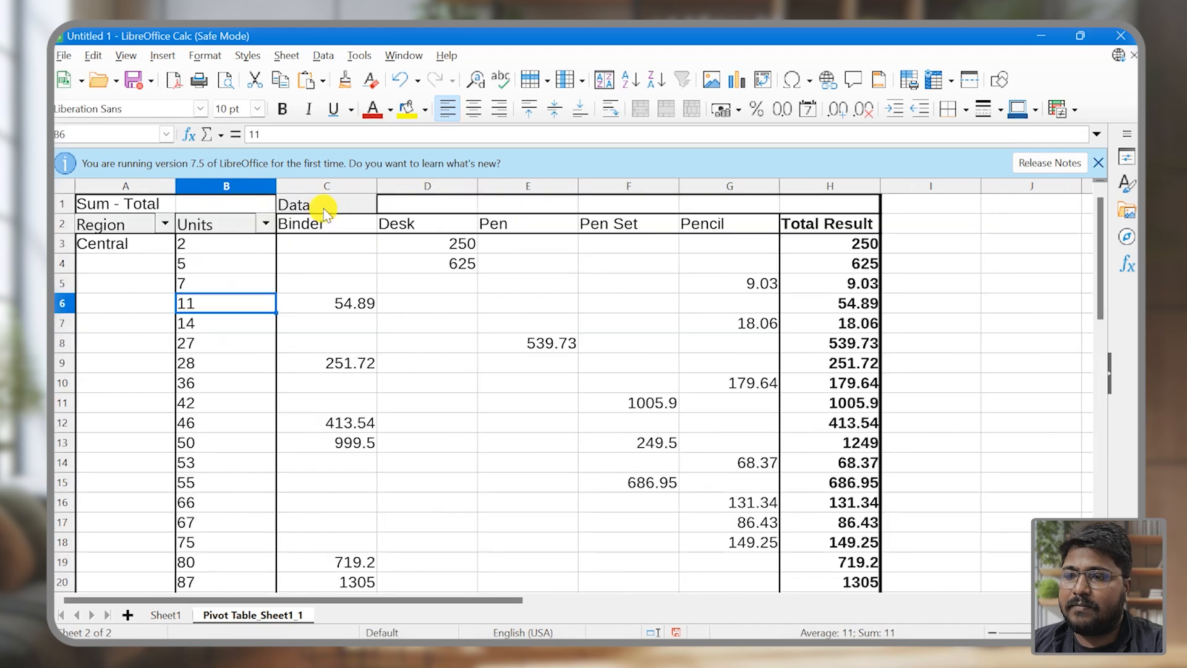
left_click(266, 223)
left_click(165, 223)
left_click(164, 223)
left_click(557, 278)
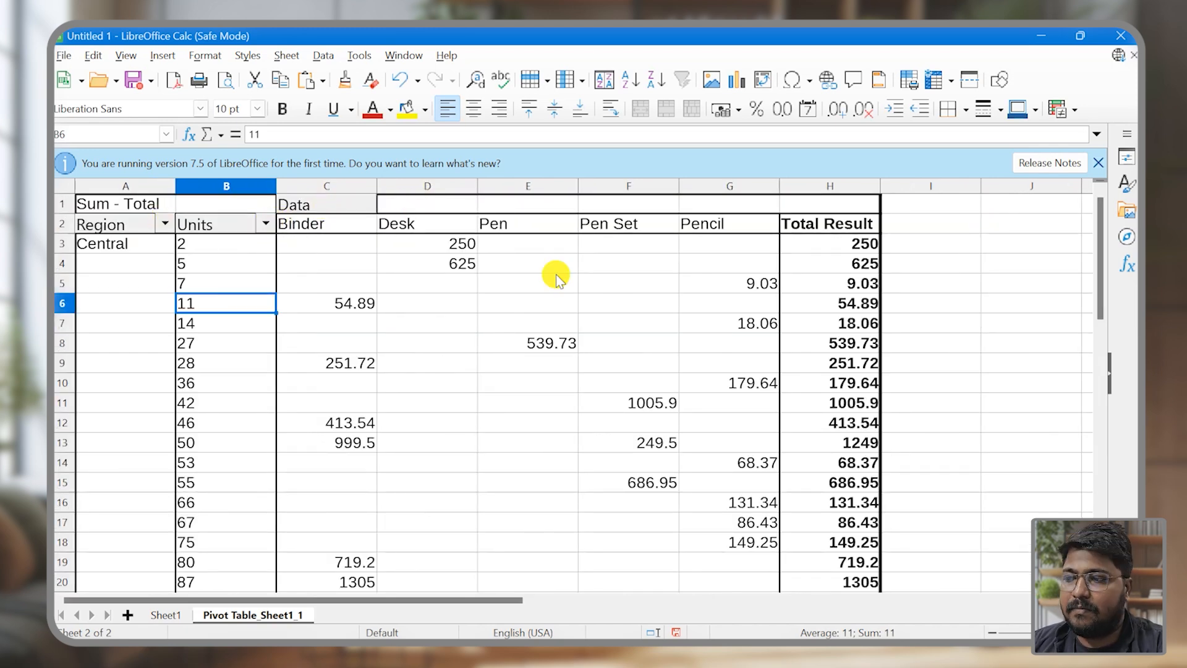
Remove Units from the pivot table's row fields, keeping only Region there
right_click(308, 264)
left_click(350, 329)
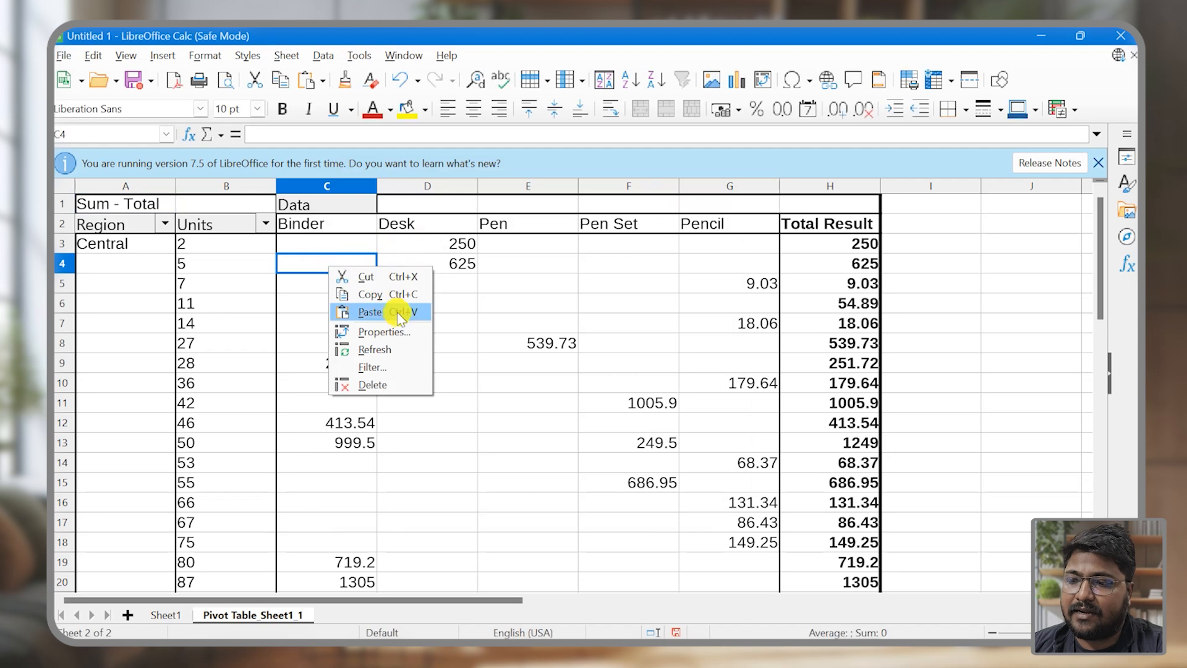
left_click(383, 334)
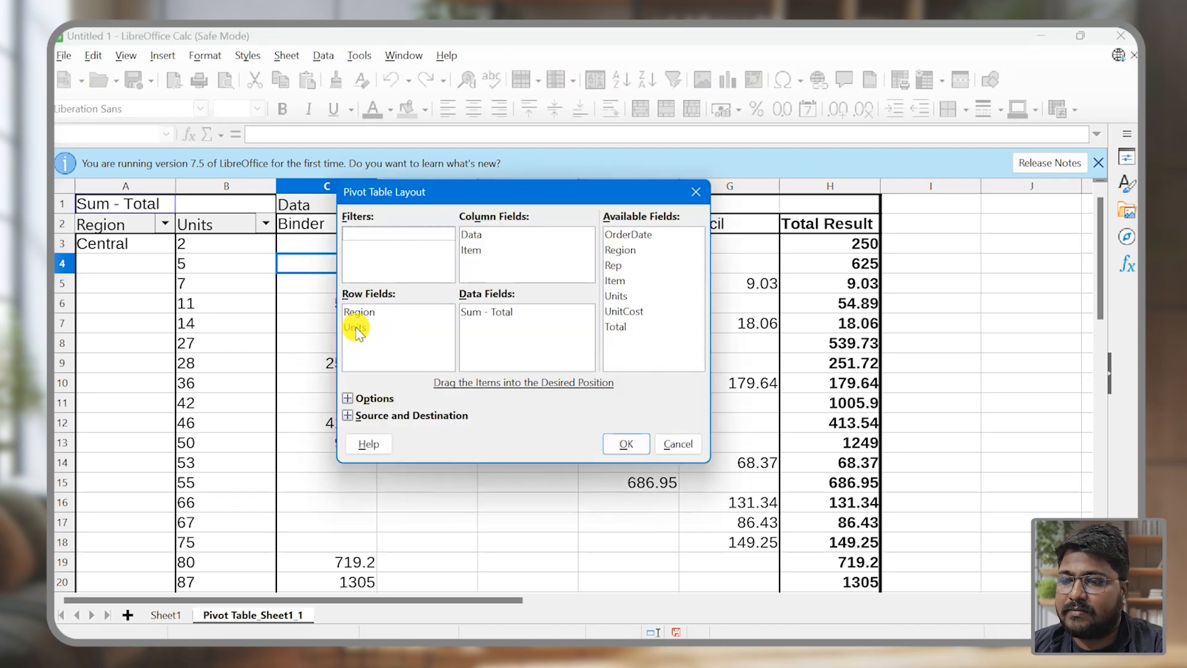
left_click_drag(355, 327, 659, 330)
left_click(626, 442)
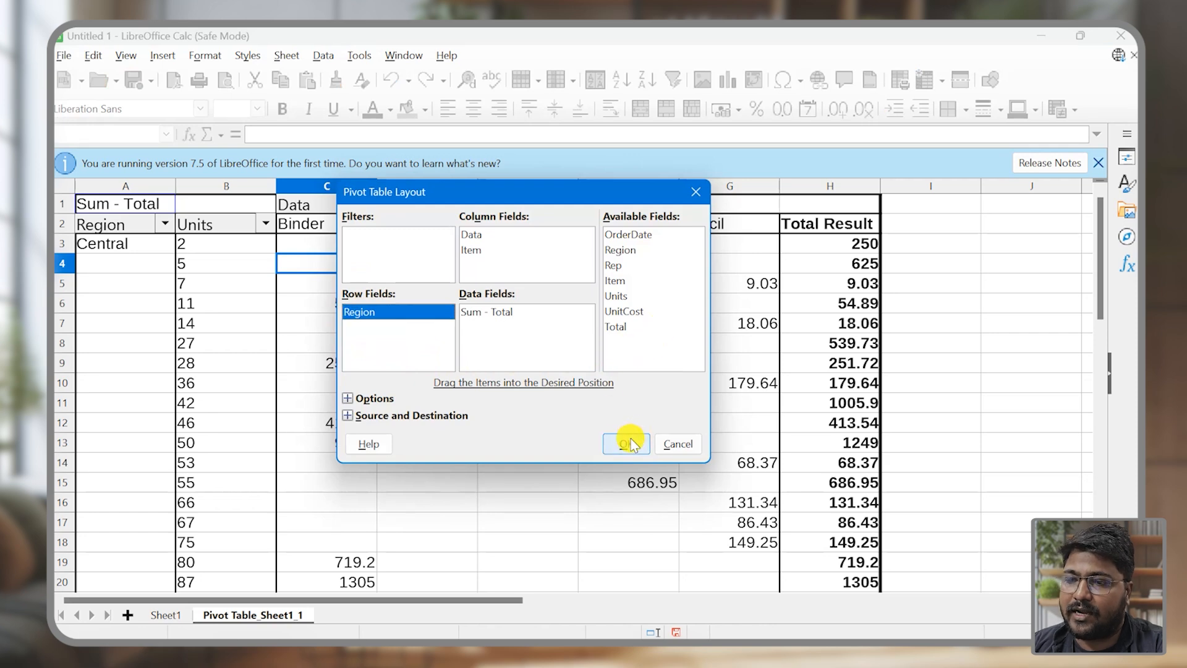
left_click(392, 387)
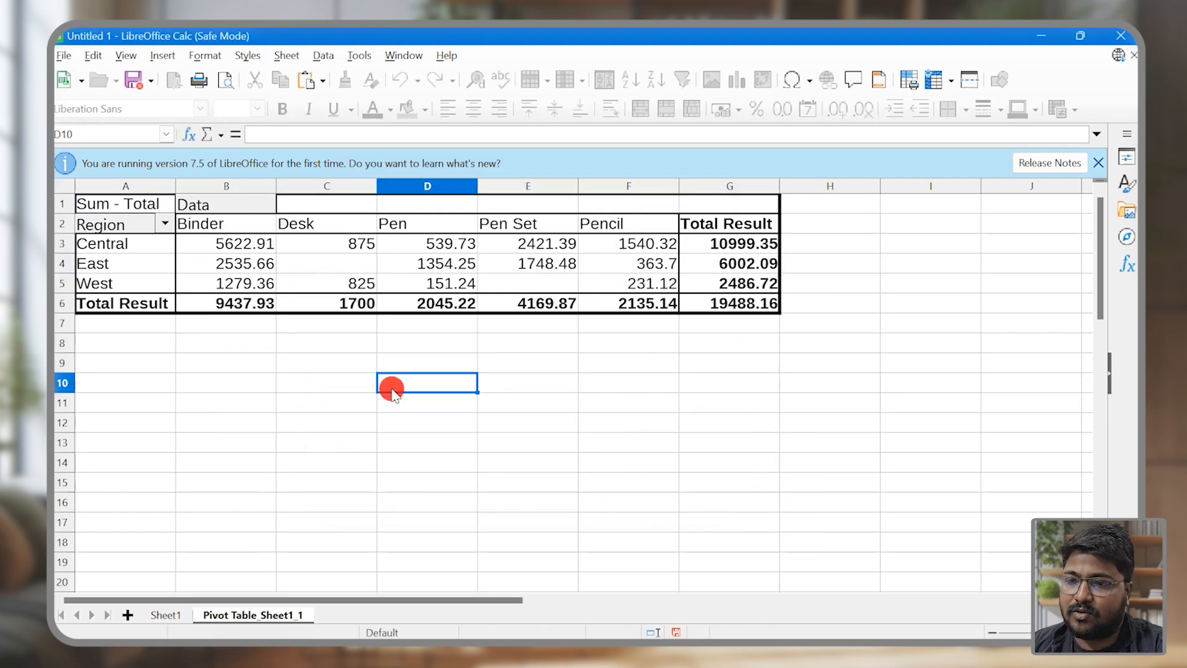
Add UnitCost to the pivot table's row fields above Region
right_click(295, 260)
left_click(362, 318)
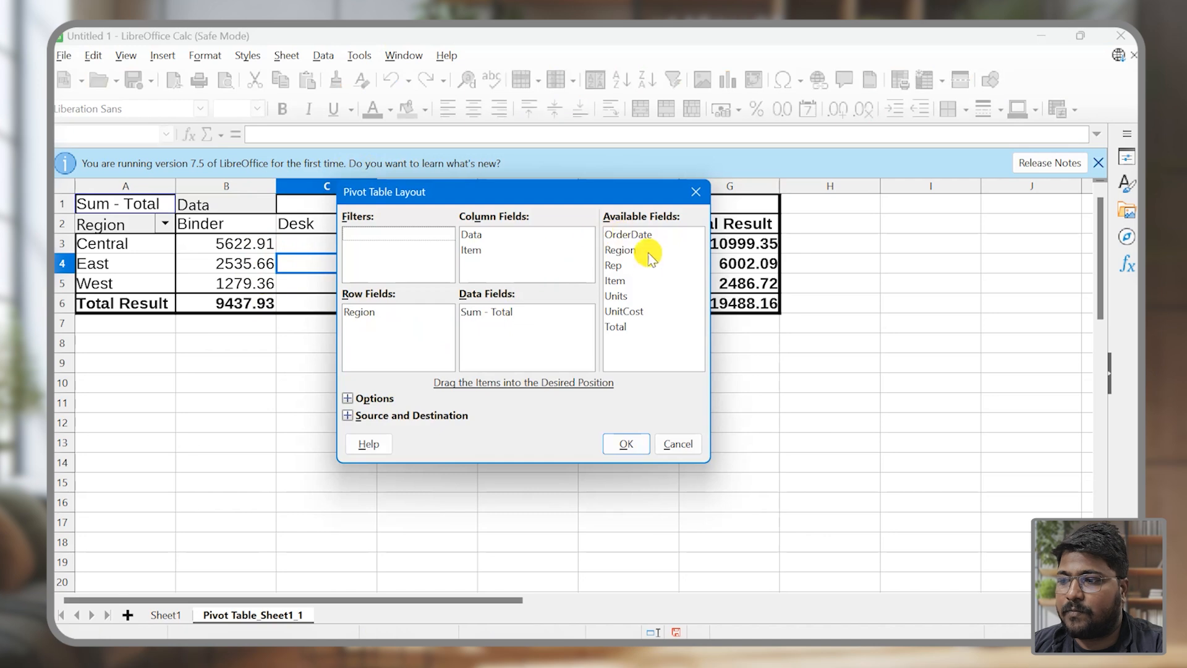
left_click_drag(625, 311, 380, 314)
left_click(625, 445)
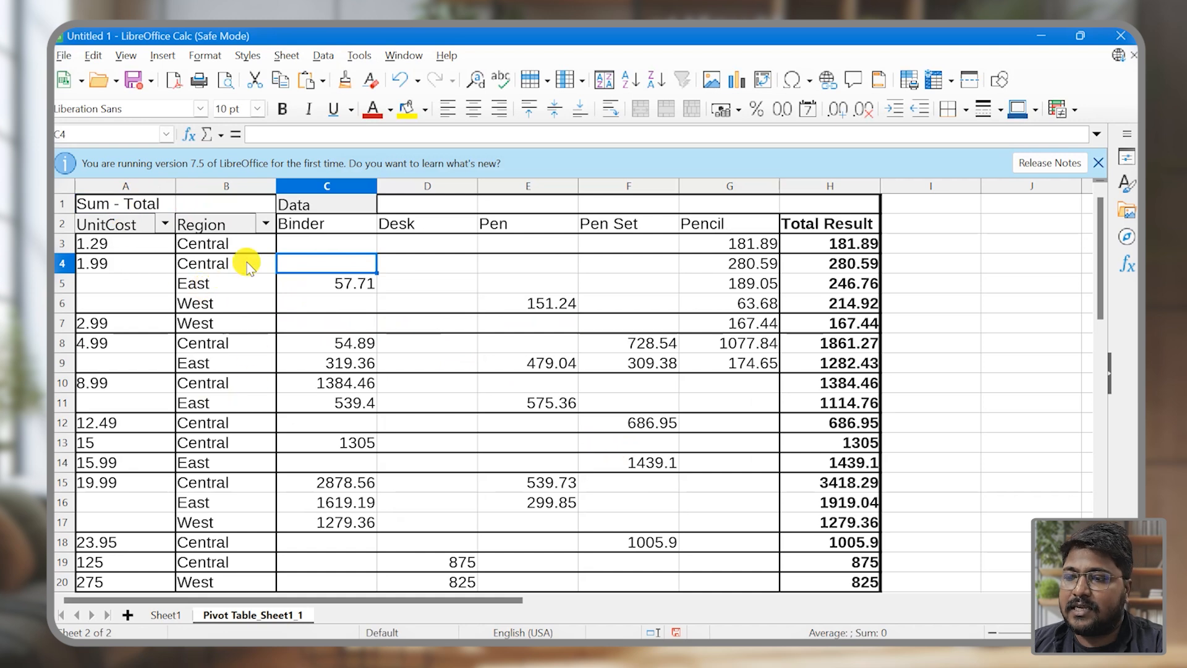
scroll(569, 279, "down", 2)
scroll(562, 285, "up", 2)
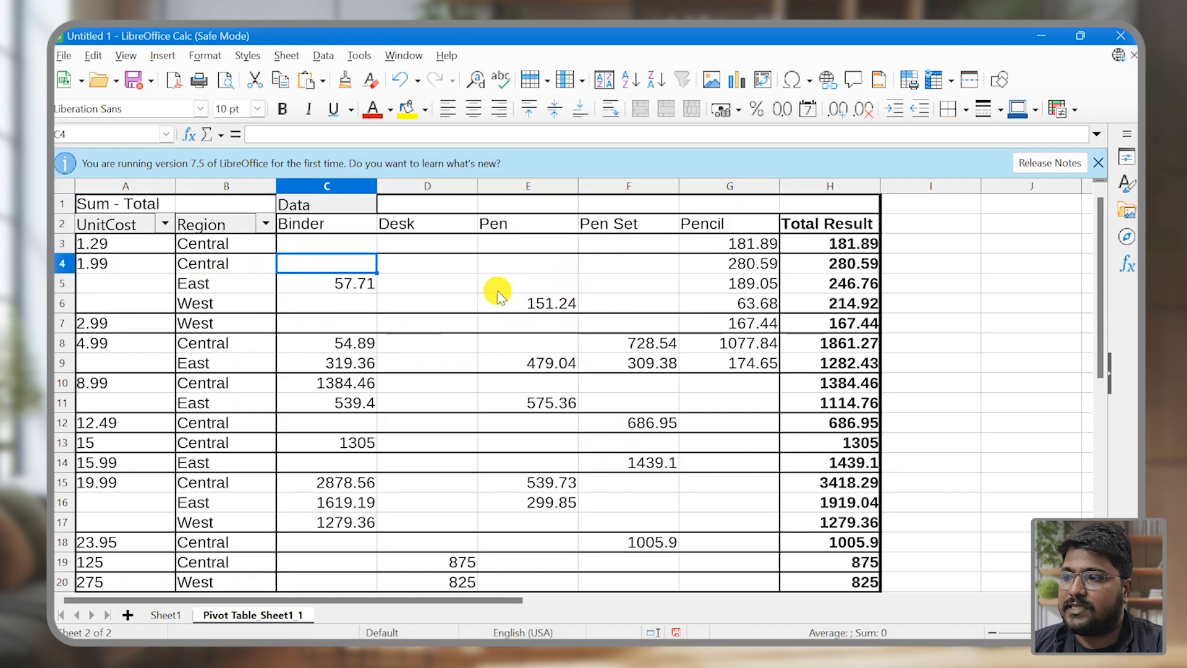
Remove UnitCost from the pivot table's row fields
right_click(441, 272)
left_click(397, 281)
right_click(433, 273)
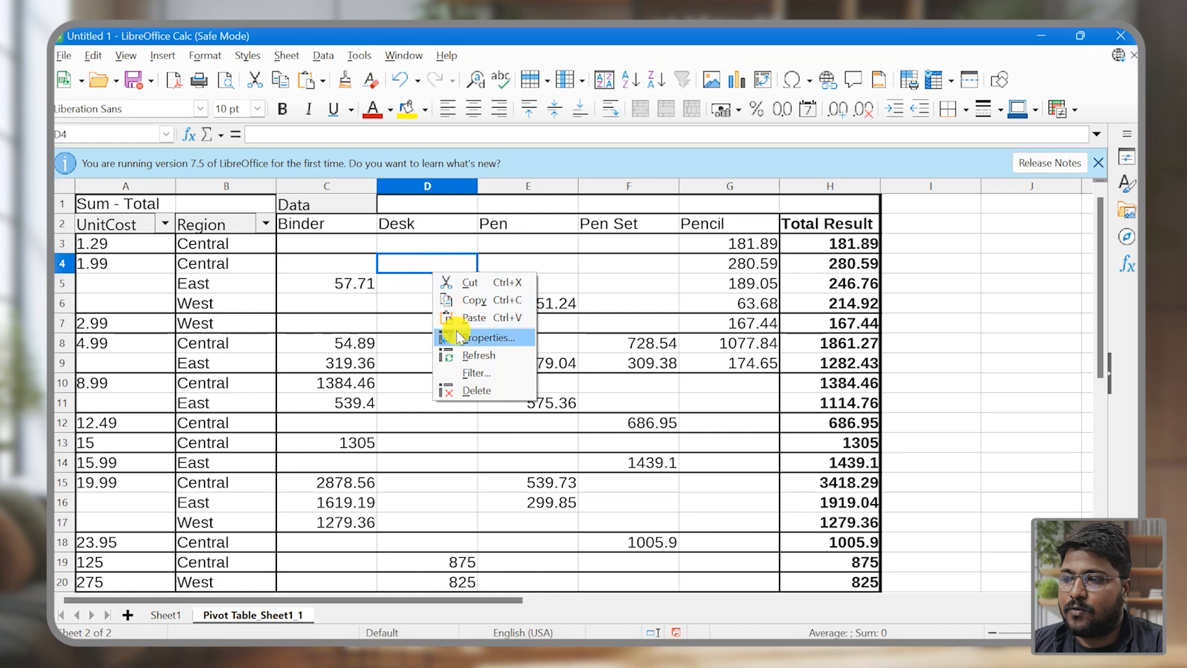
left_click(456, 337)
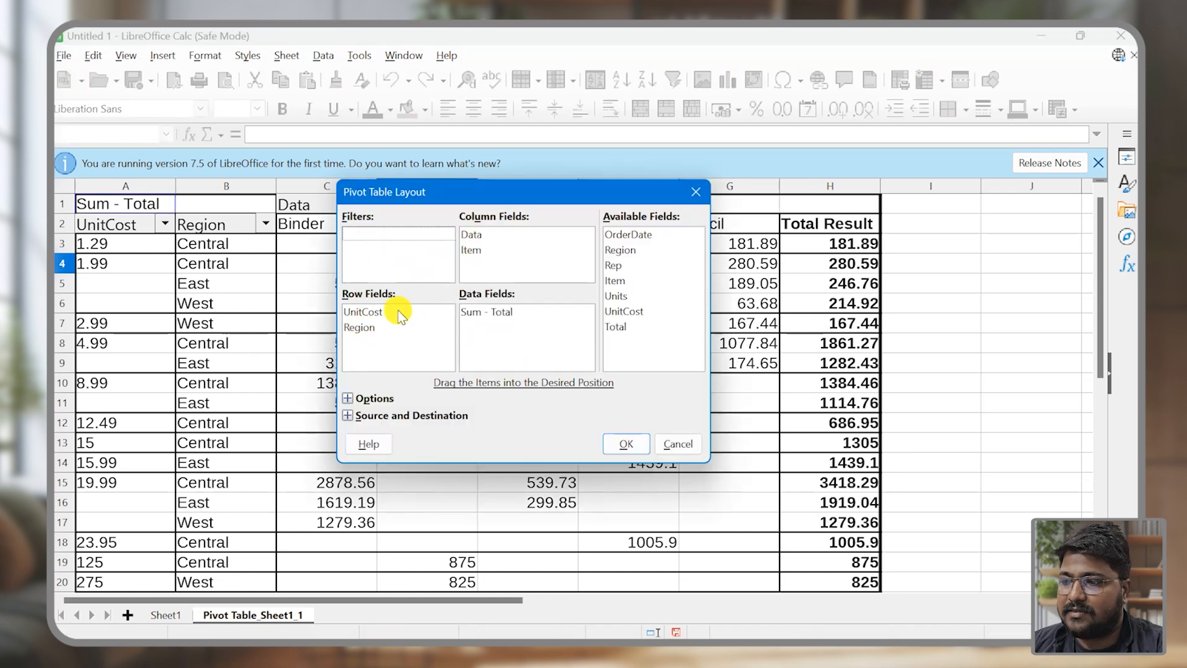
left_click_drag(364, 312, 633, 319)
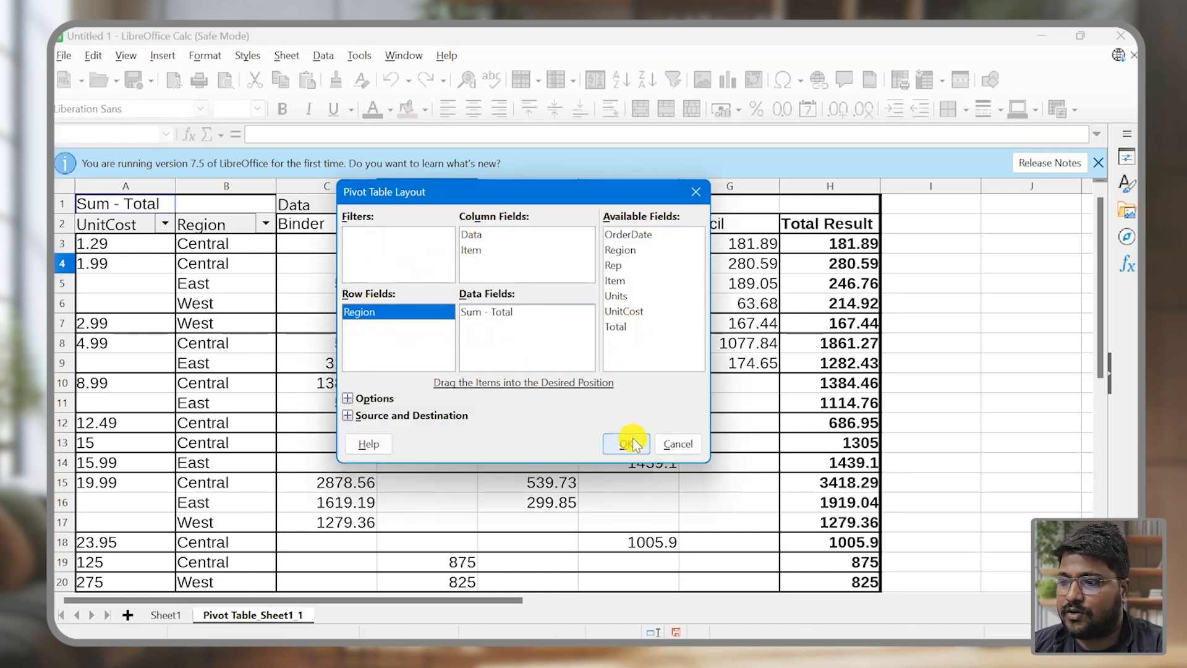
left_click(626, 443)
scroll(470, 284, "up", 2, "ctrl")
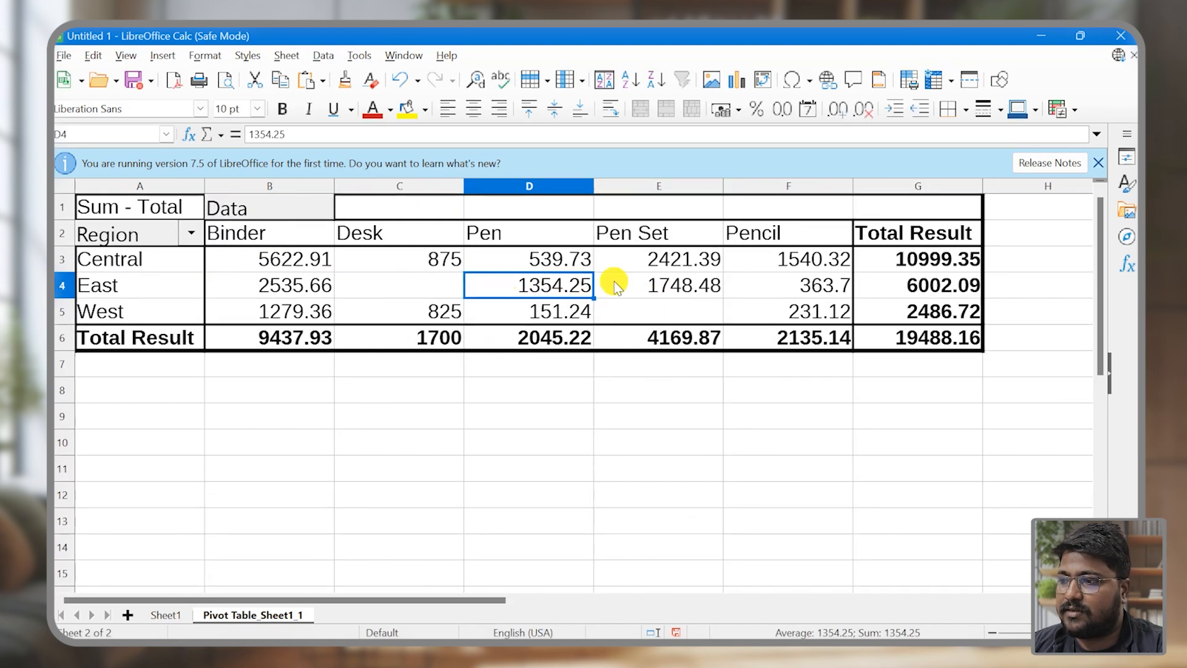
Filter the pivot table's Region field to show only West, excluding Central and East
left_click(195, 234)
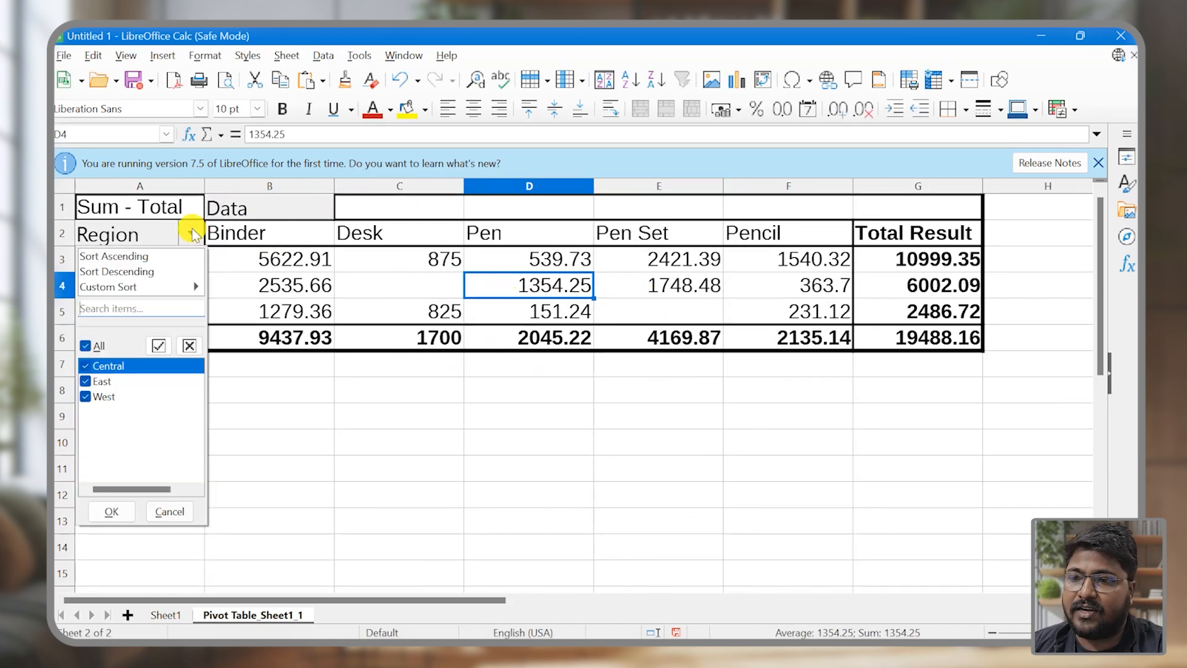
left_click(195, 234)
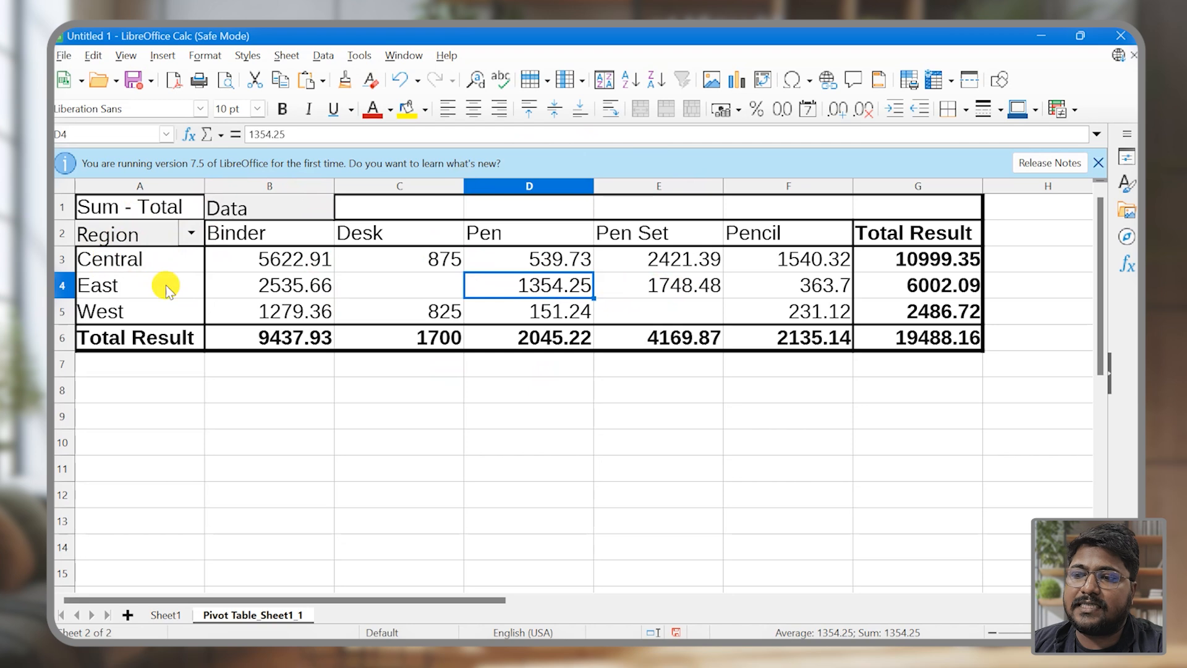
left_click(191, 235)
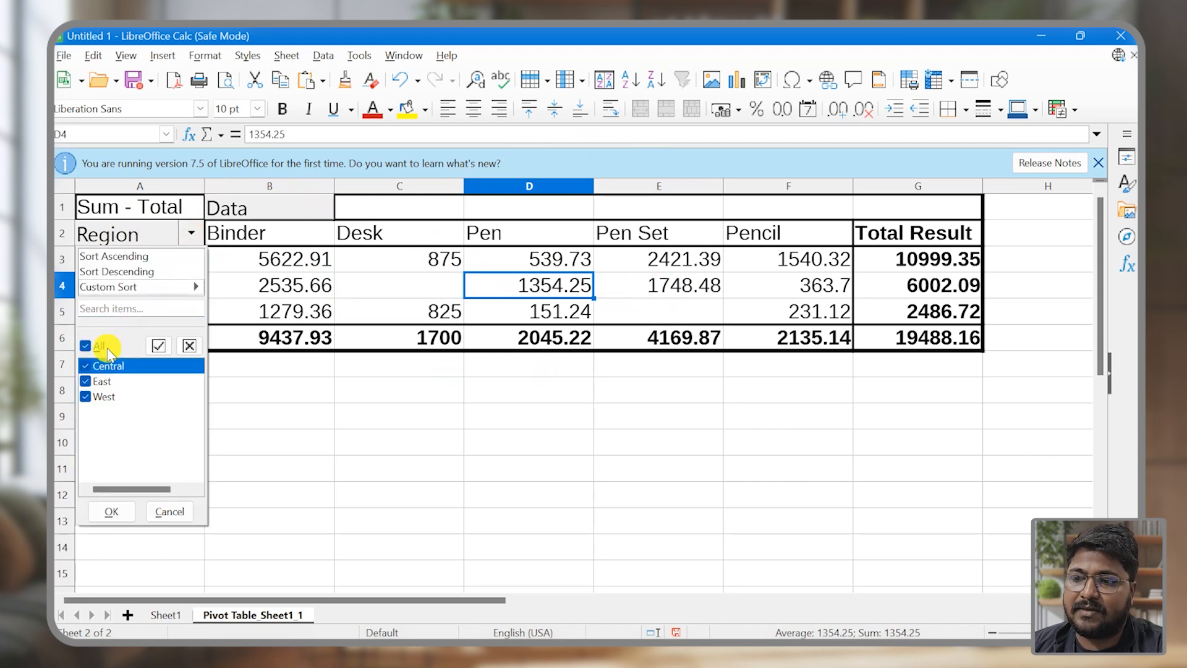
left_click(86, 381)
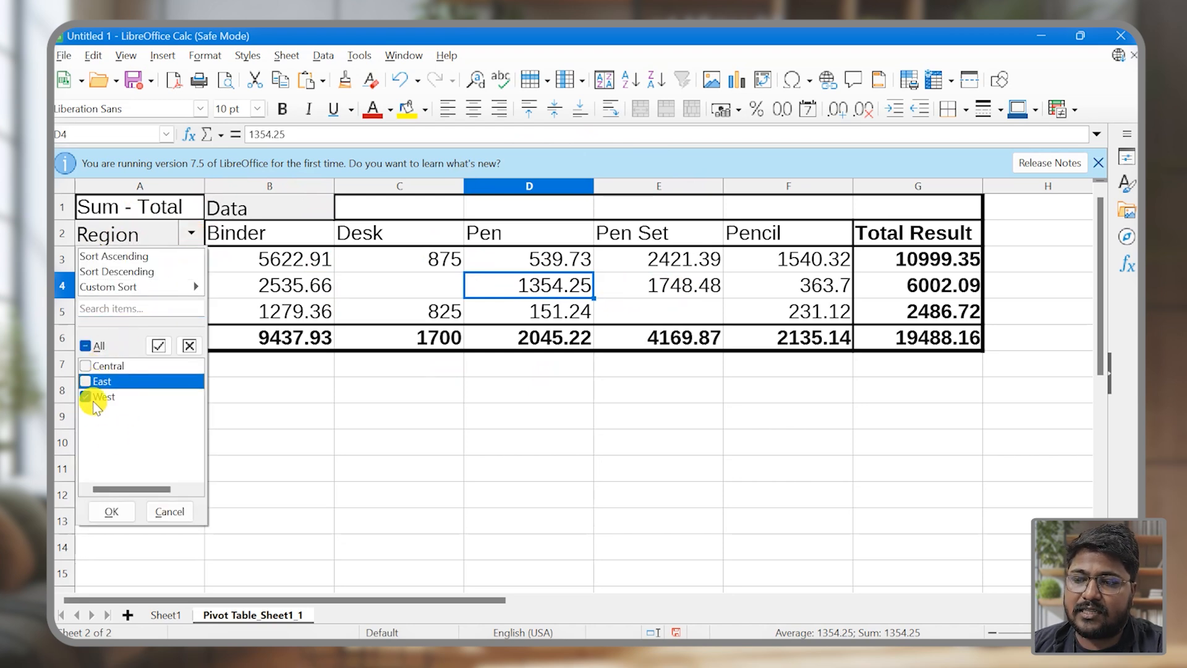
left_click(112, 512)
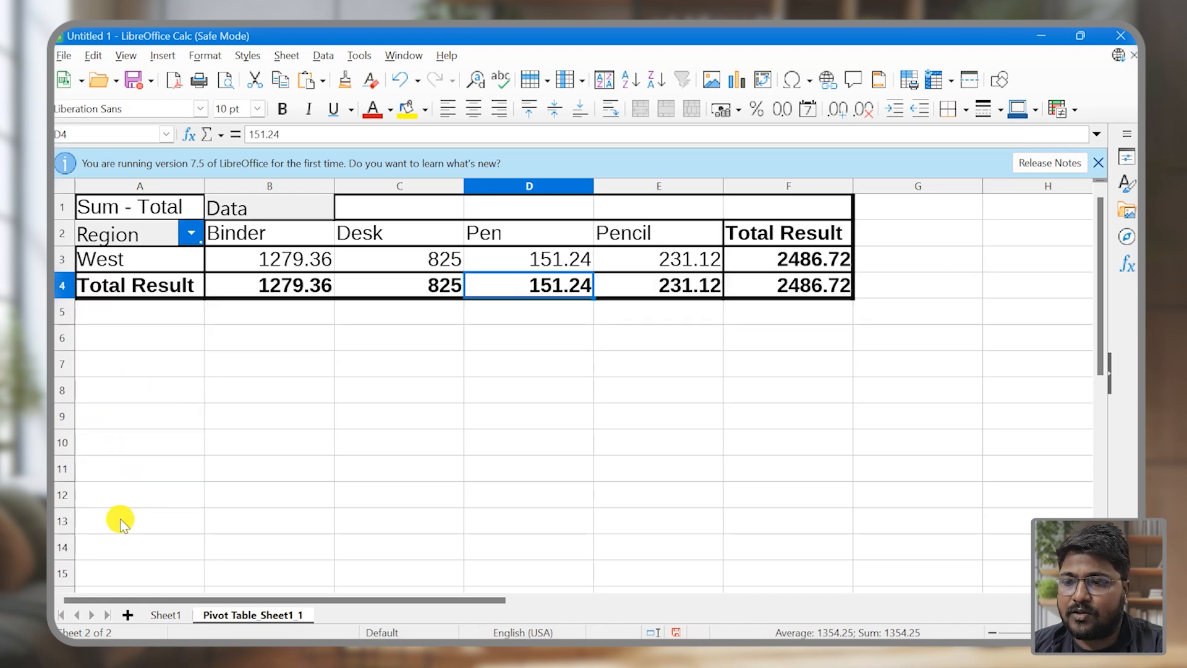
Restore all regions in the pivot table's Region filter
left_click(190, 233)
left_click(96, 378)
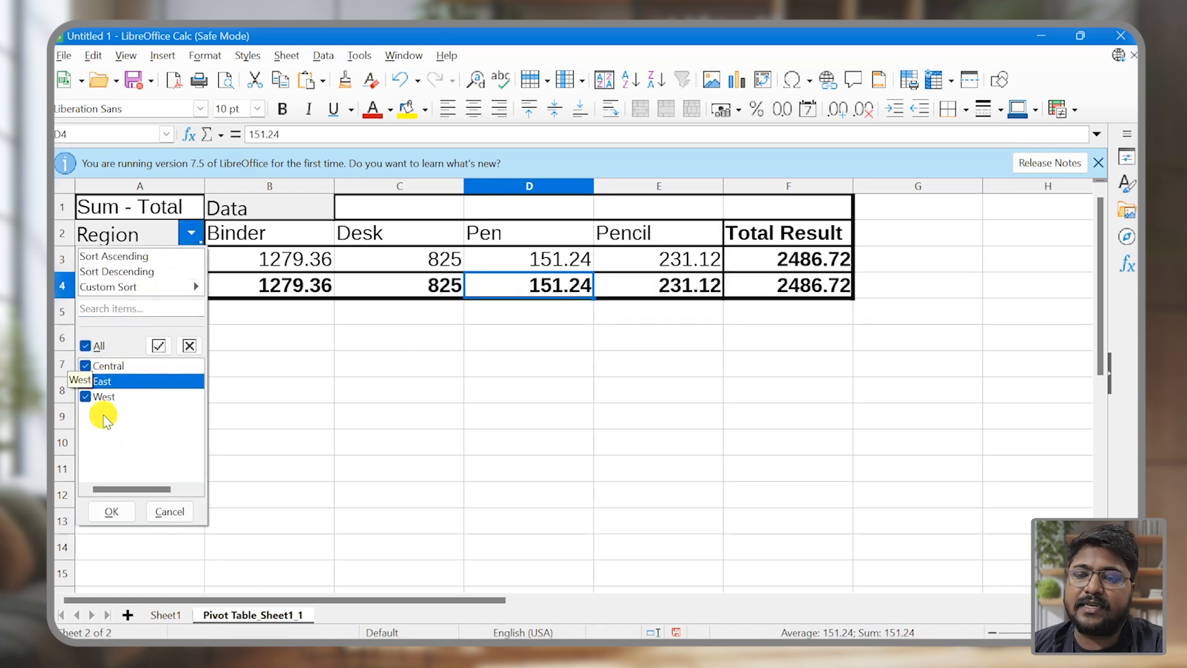
left_click(112, 512)
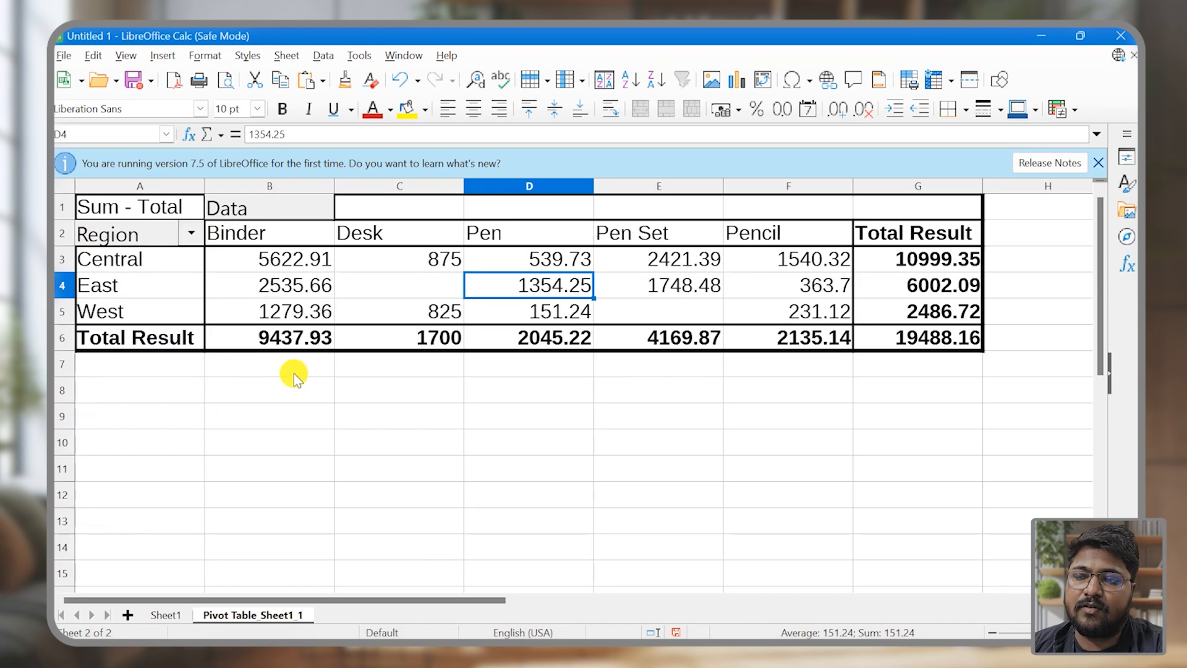
Move Item from the pivot table's column fields to its row fields below Region
right_click(374, 282)
left_click(411, 342)
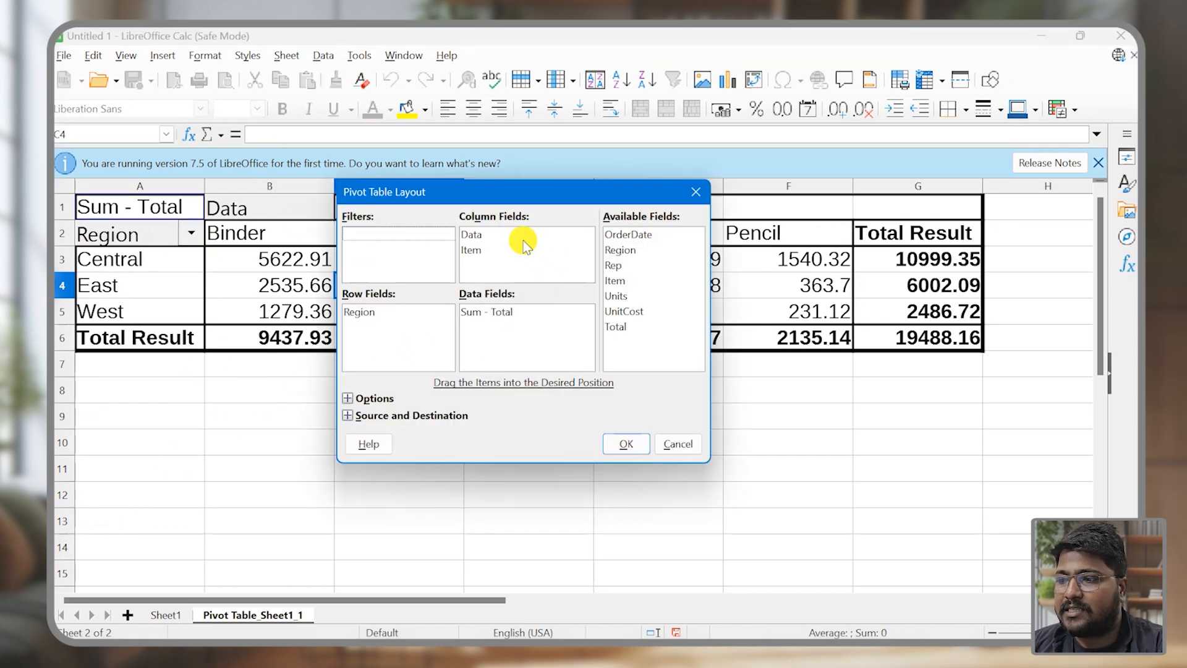
left_click_drag(473, 250, 374, 334)
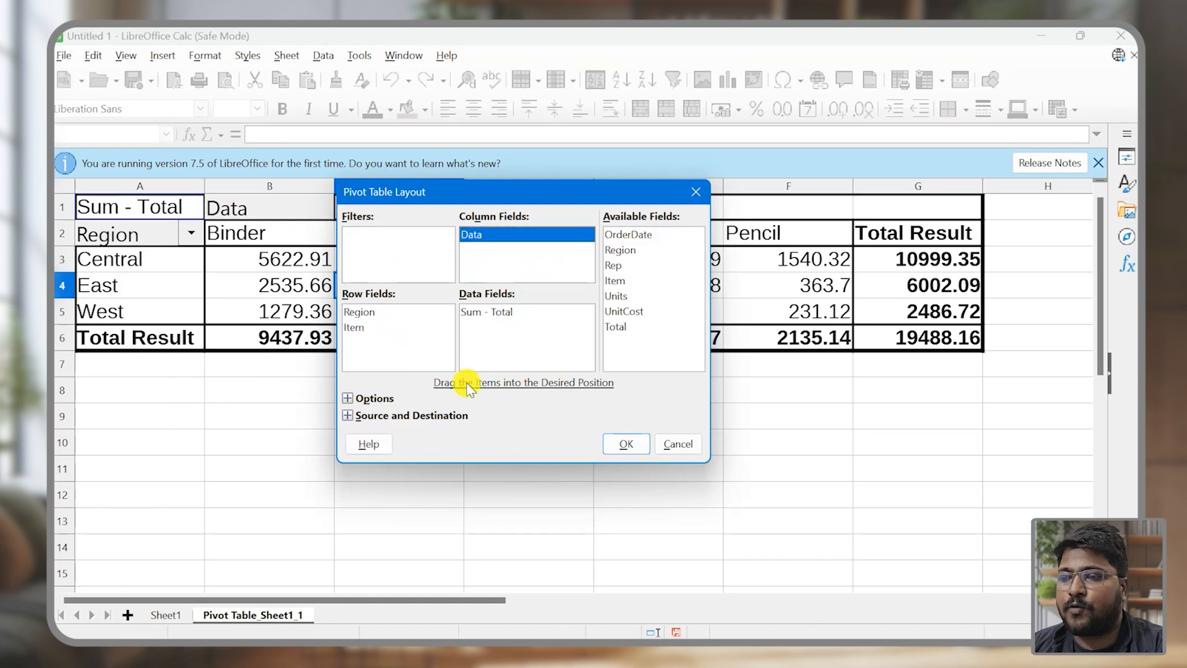
left_click(630, 445)
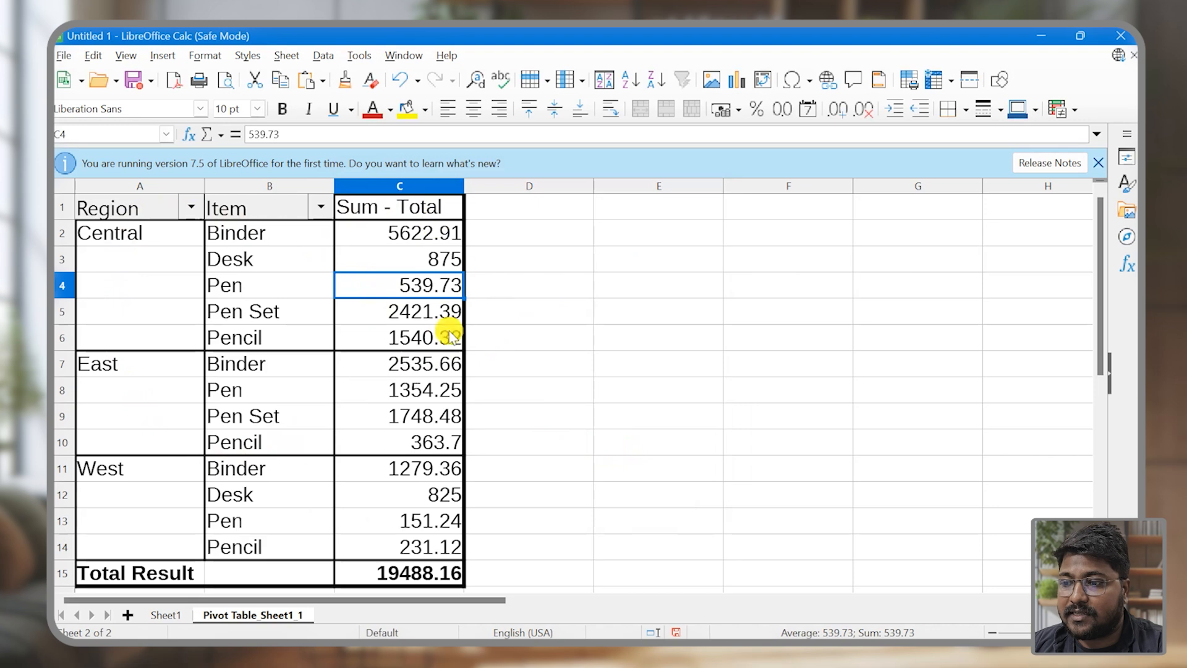
Filter the pivot table's Item field to show only Binder and Pen
left_click(321, 206)
left_click(214, 319)
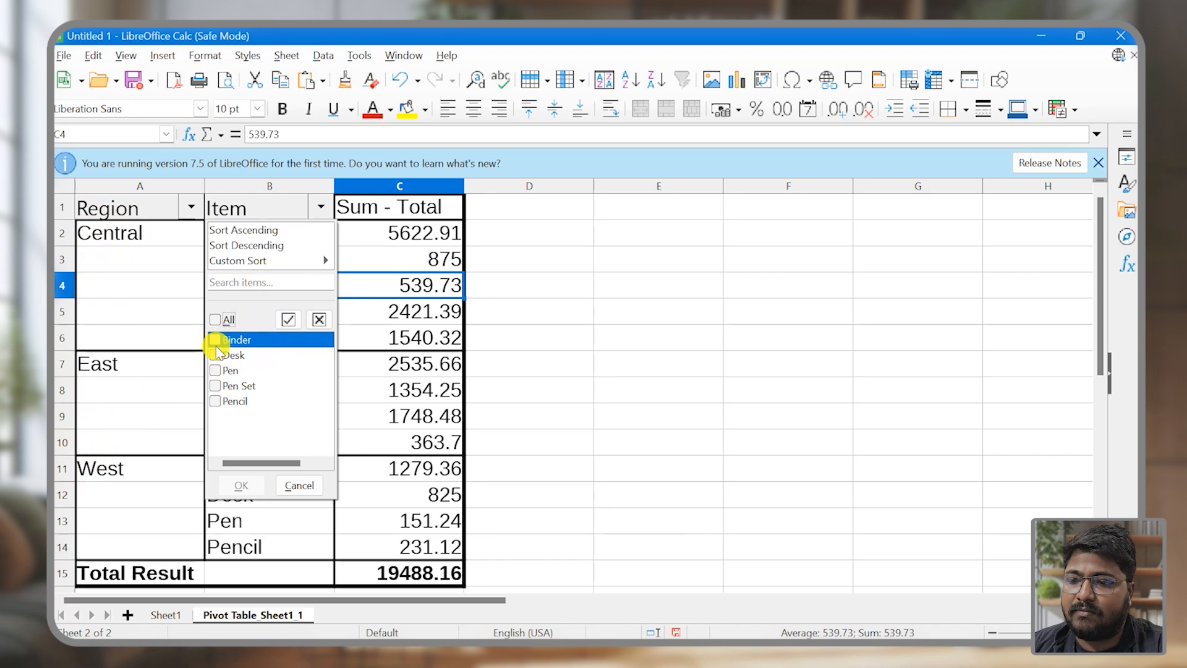
left_click(222, 370)
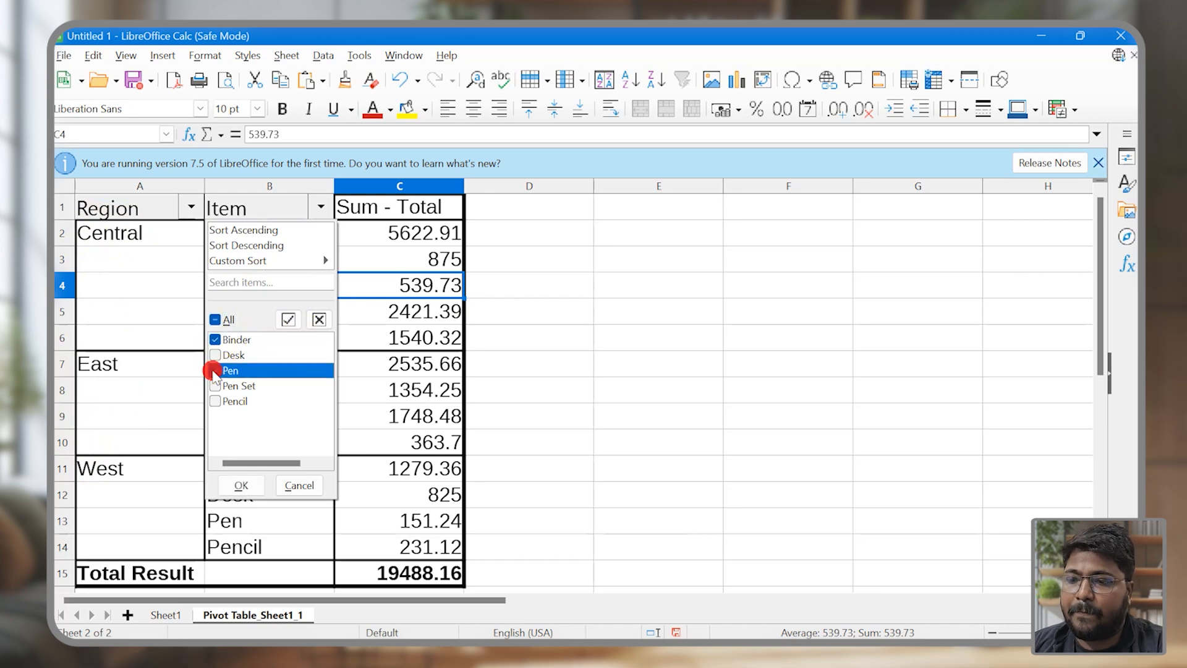
left_click(241, 485)
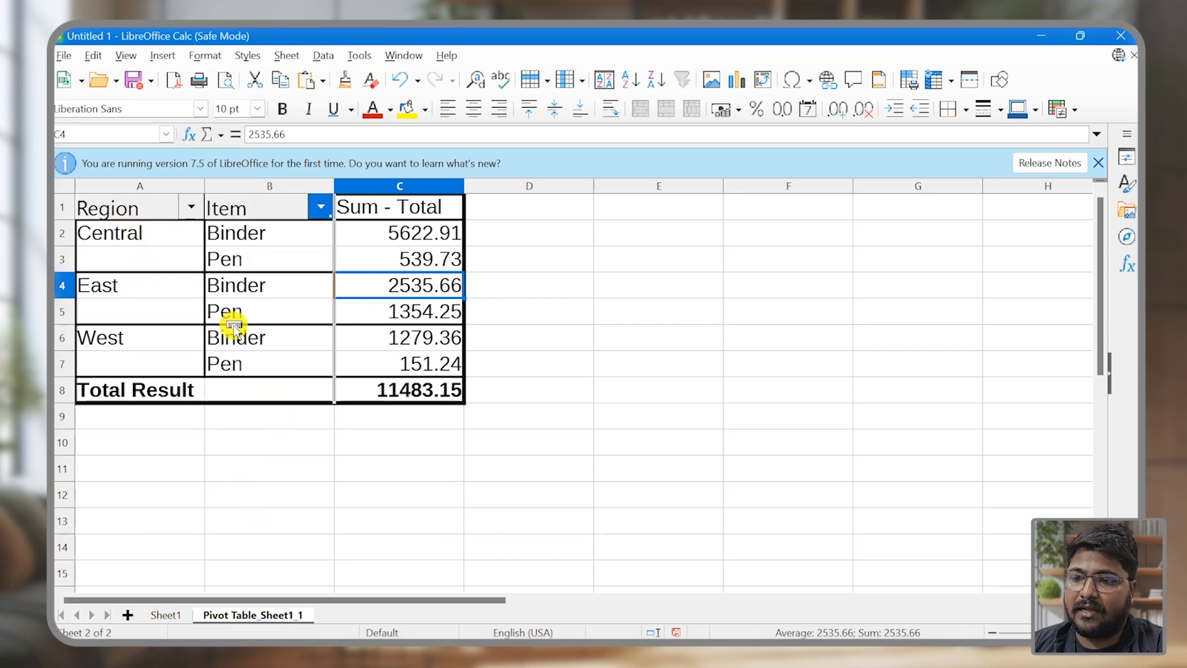
left_click(472, 286)
scroll(439, 300, "up", 1)
left_click_drag(450, 239, 450, 378)
left_click(424, 412)
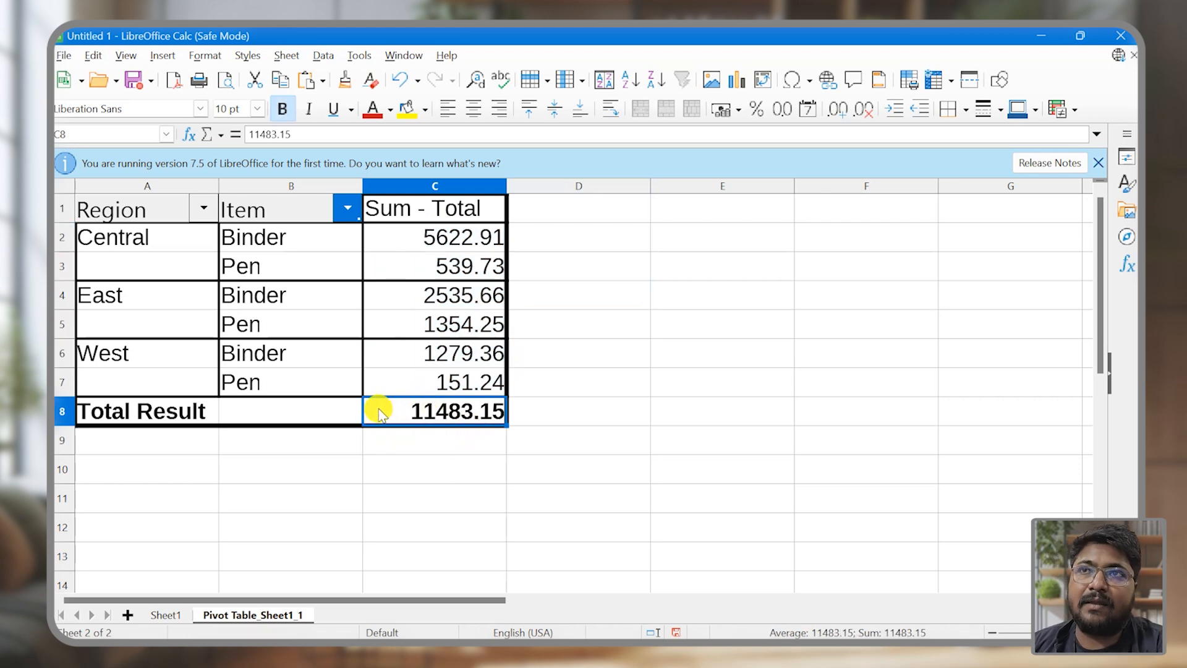
Change the summary function of the pivot table's Total data field to Min
right_click(369, 351)
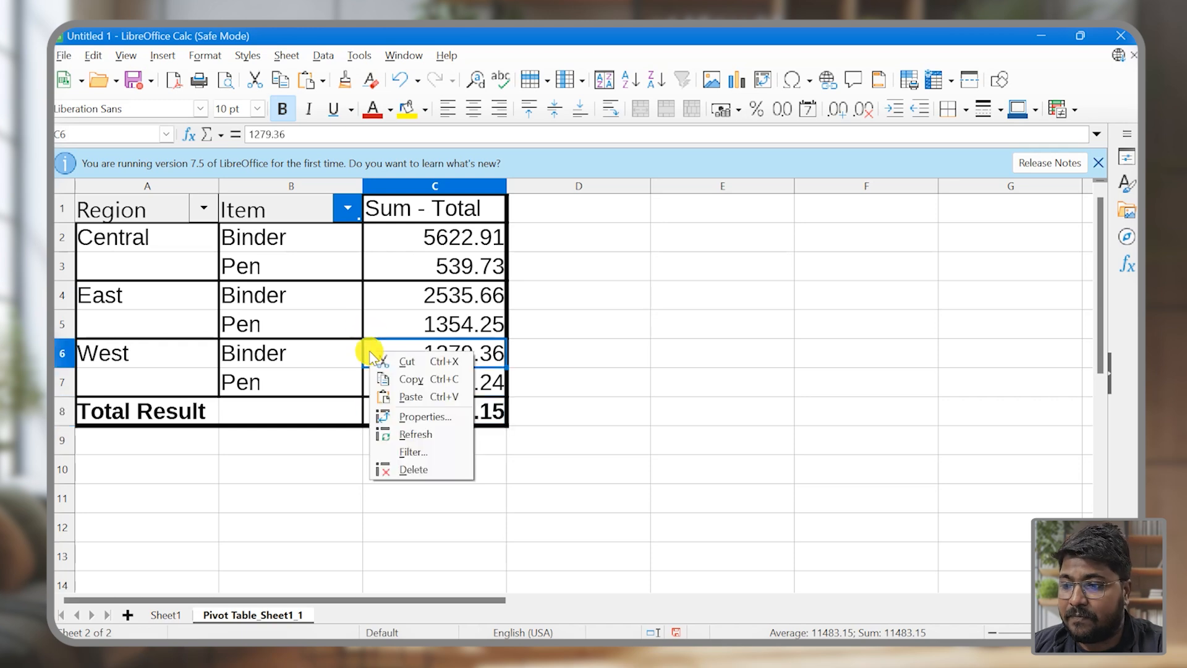
left_click(419, 416)
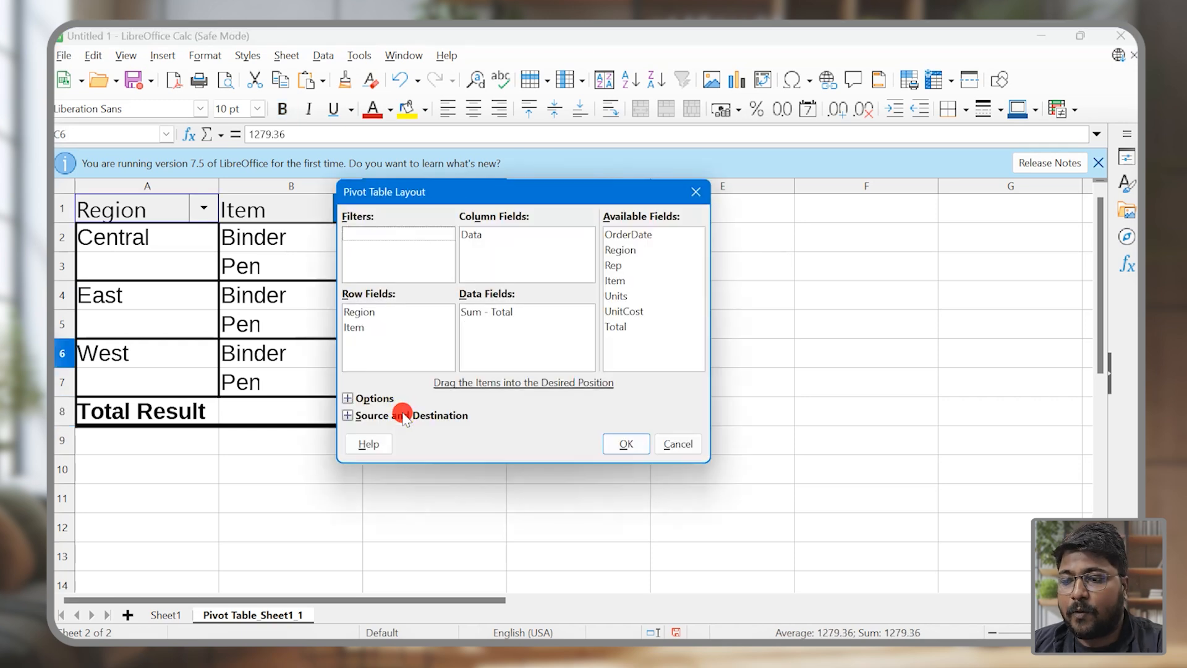
double_click(507, 312)
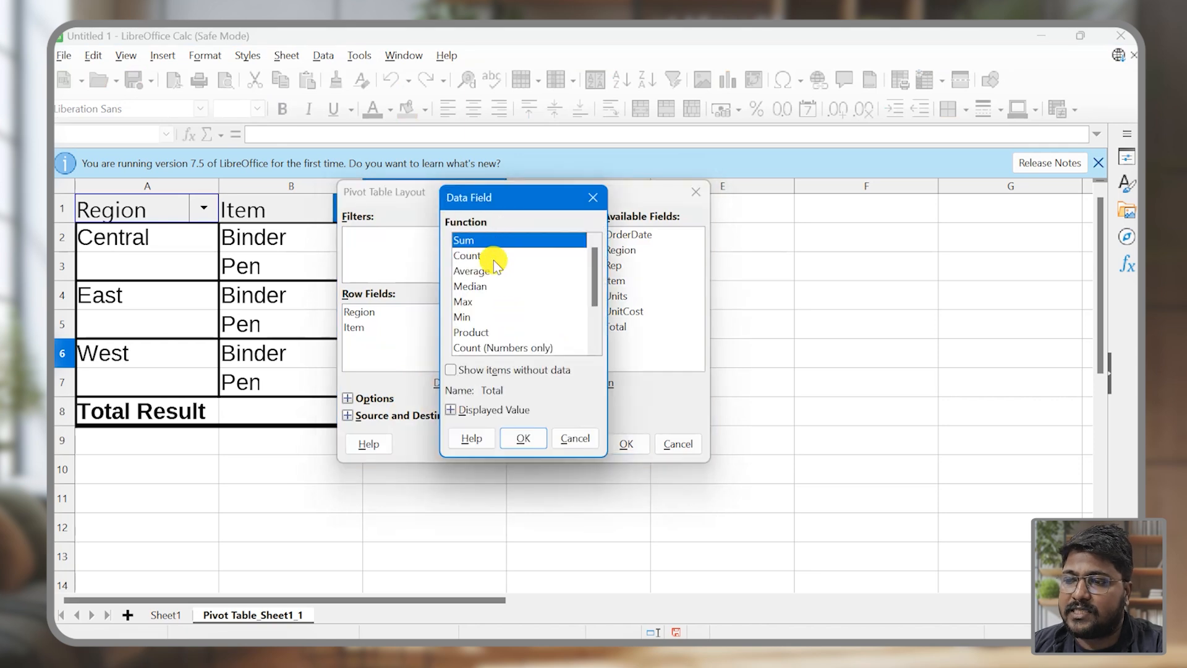
scroll(493, 262, "down", 2)
scroll(495, 272, "up", 2)
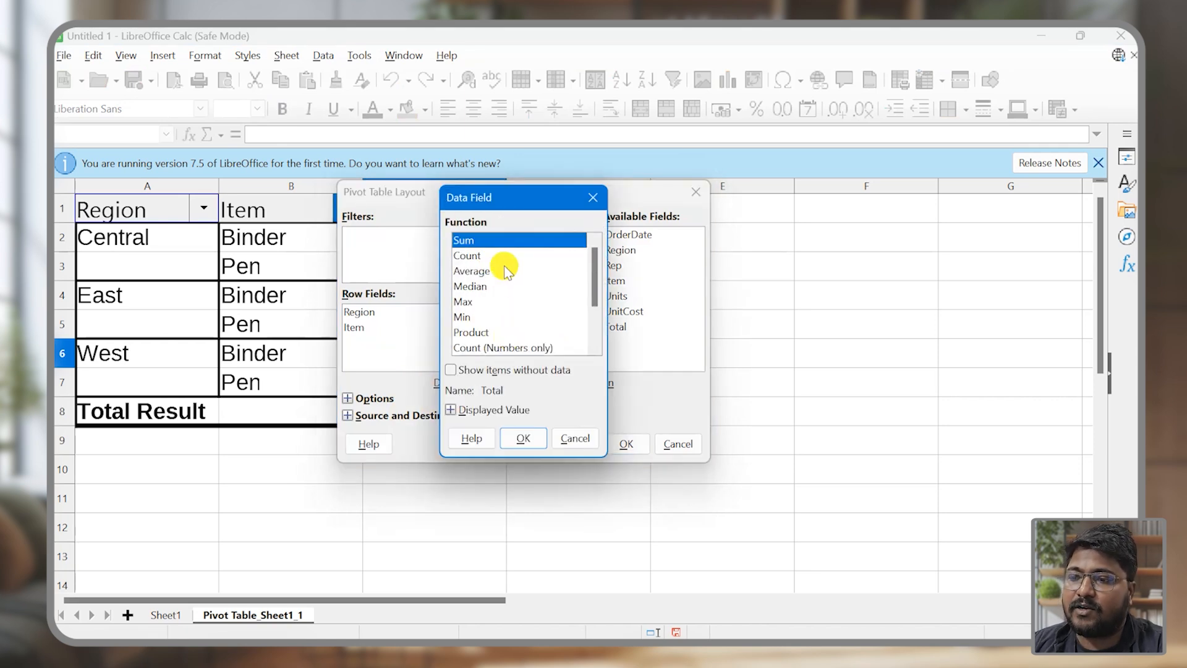
left_click(468, 316)
left_click(518, 437)
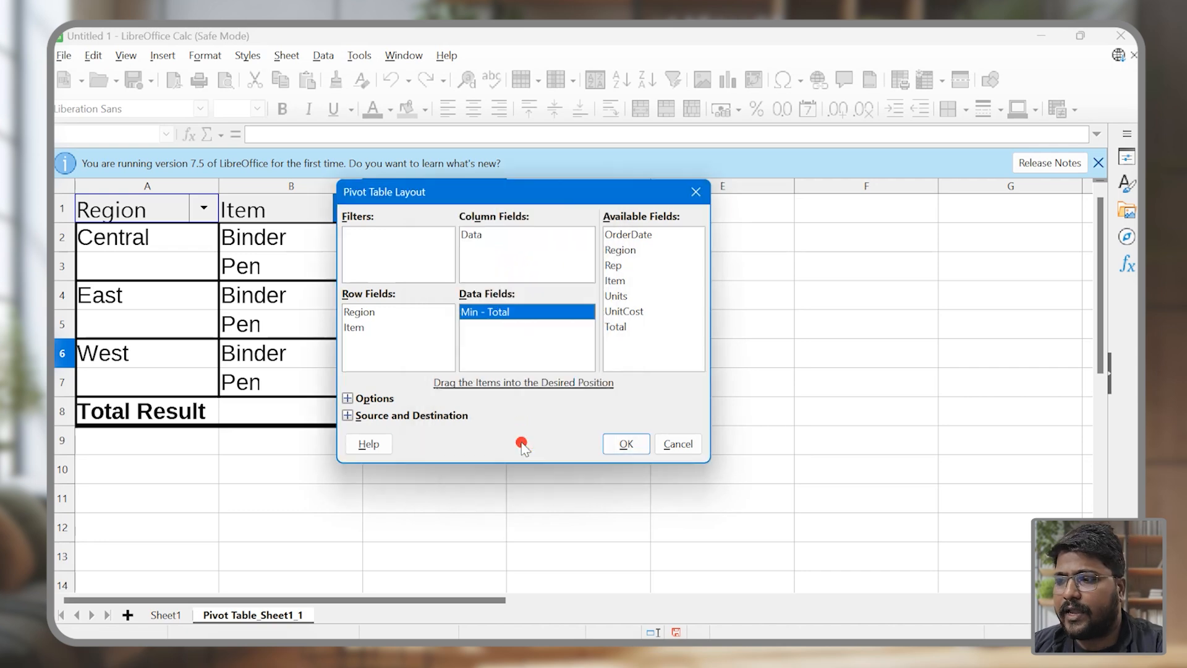
left_click(623, 444)
left_click_drag(498, 239, 451, 334)
left_click(485, 411)
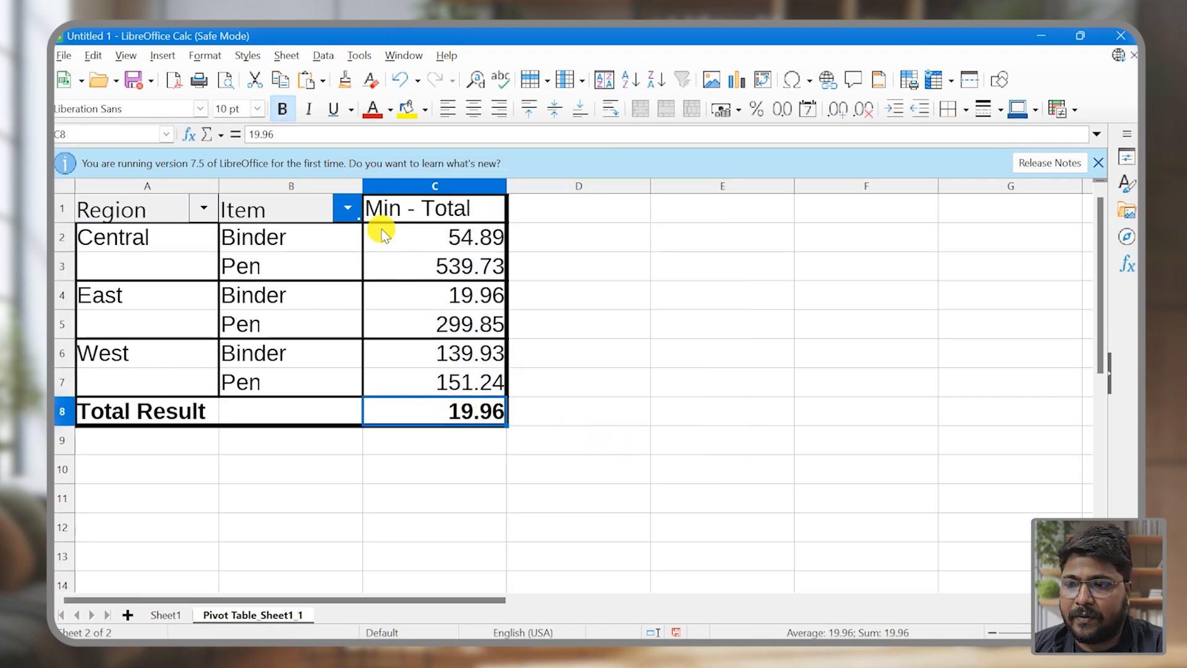
Restore all items in the pivot table's Item filter
left_click(347, 208)
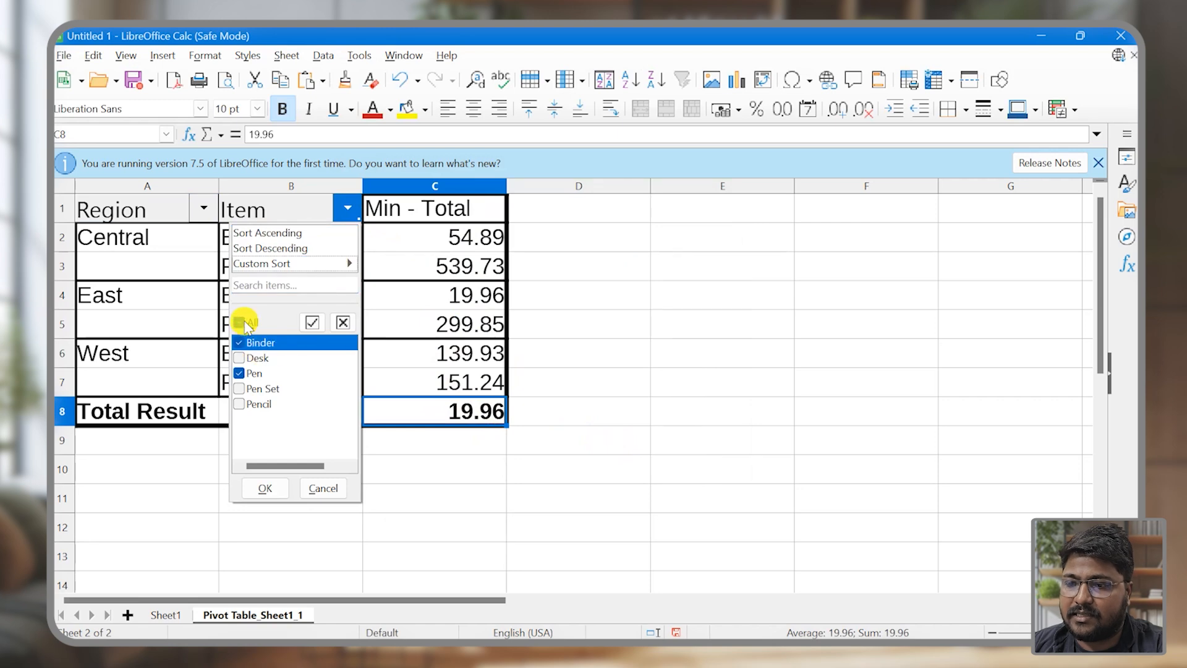
left_click(247, 322)
left_click(265, 487)
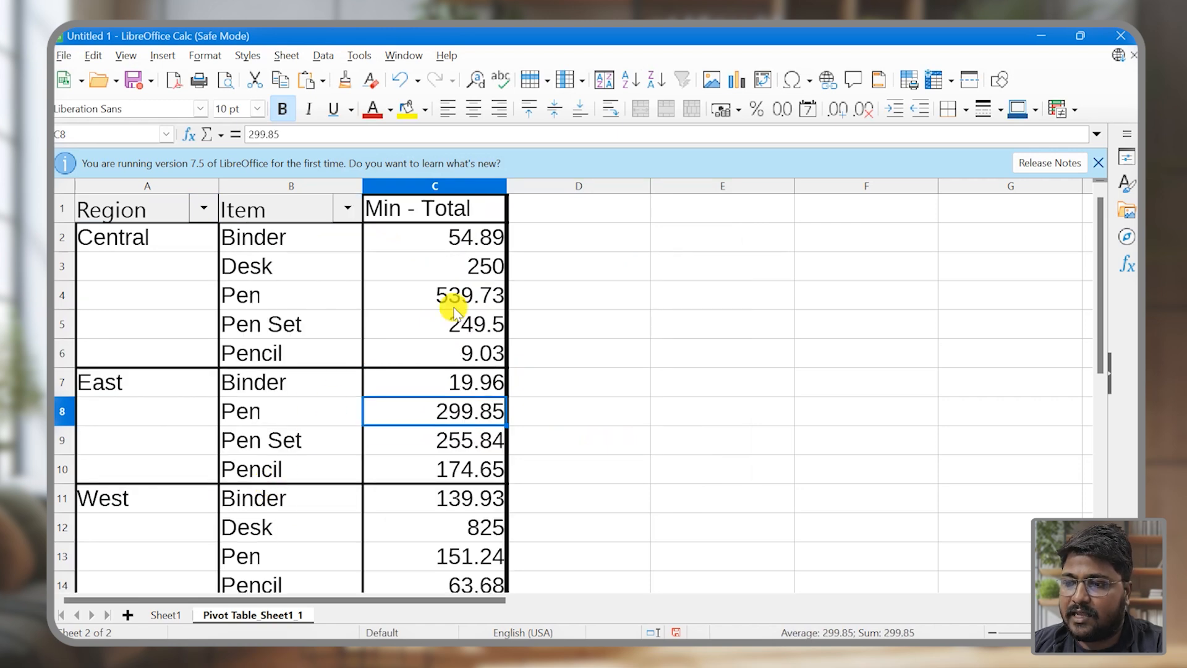
left_click_drag(433, 223, 424, 544)
left_click(500, 309)
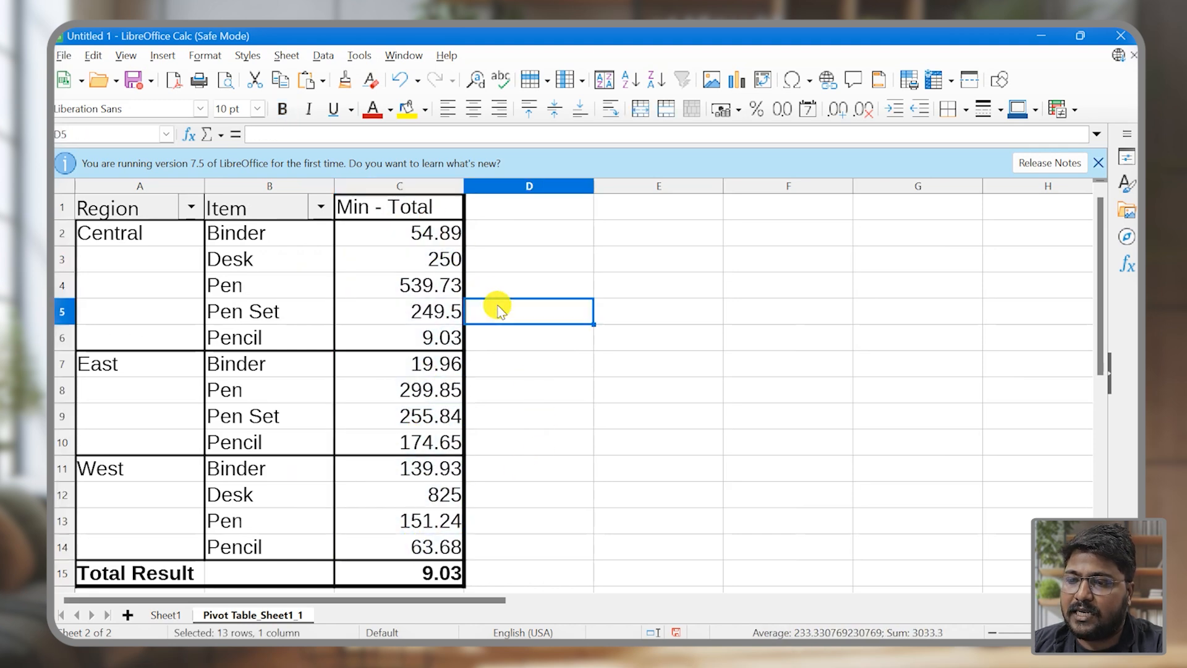
Enter =MIN(C2:C14) in cell E5 to cross-check the pivot table's Total Result
left_click(631, 321)
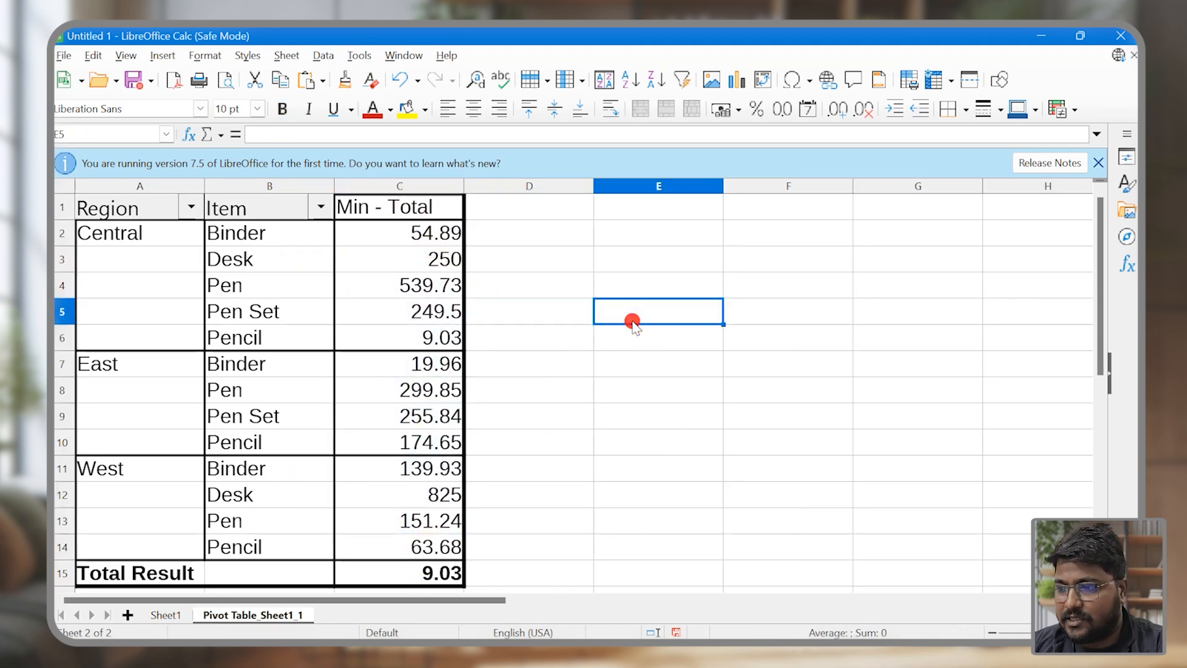
type("=m")
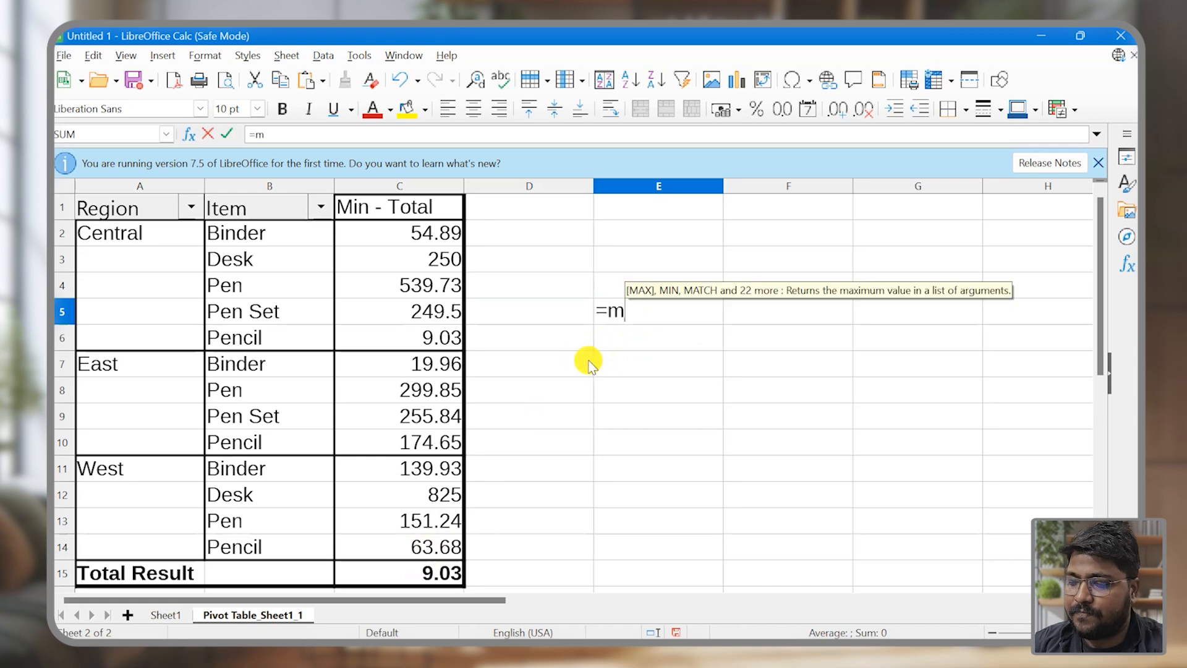
type("in(")
left_click_drag(404, 234, 401, 547)
key("Return")
left_click(675, 310)
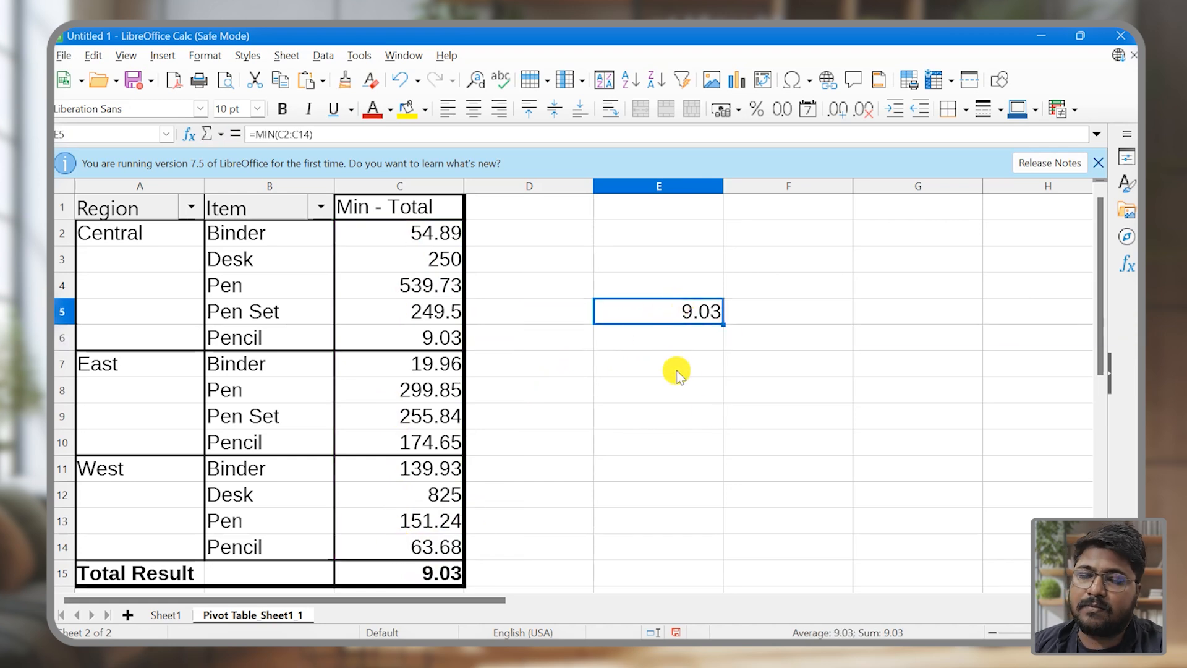
double_click(435, 571)
key("Return")
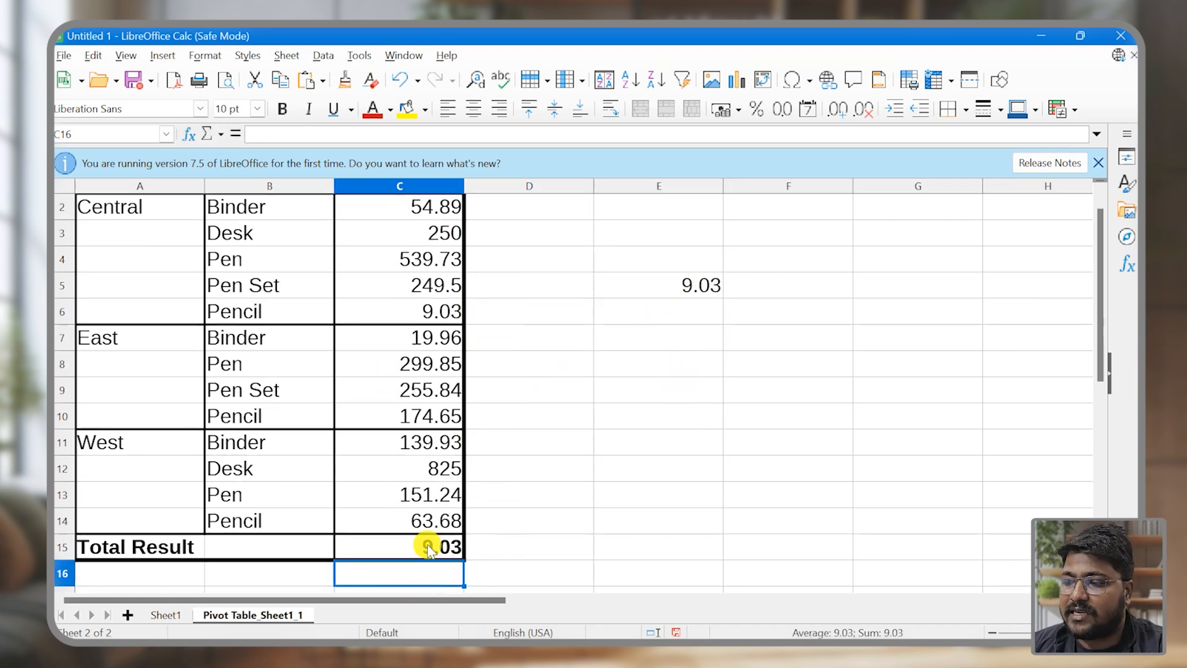
Change the summary function of the pivot table's Total data field to Count
right_click(370, 459)
left_click(408, 523)
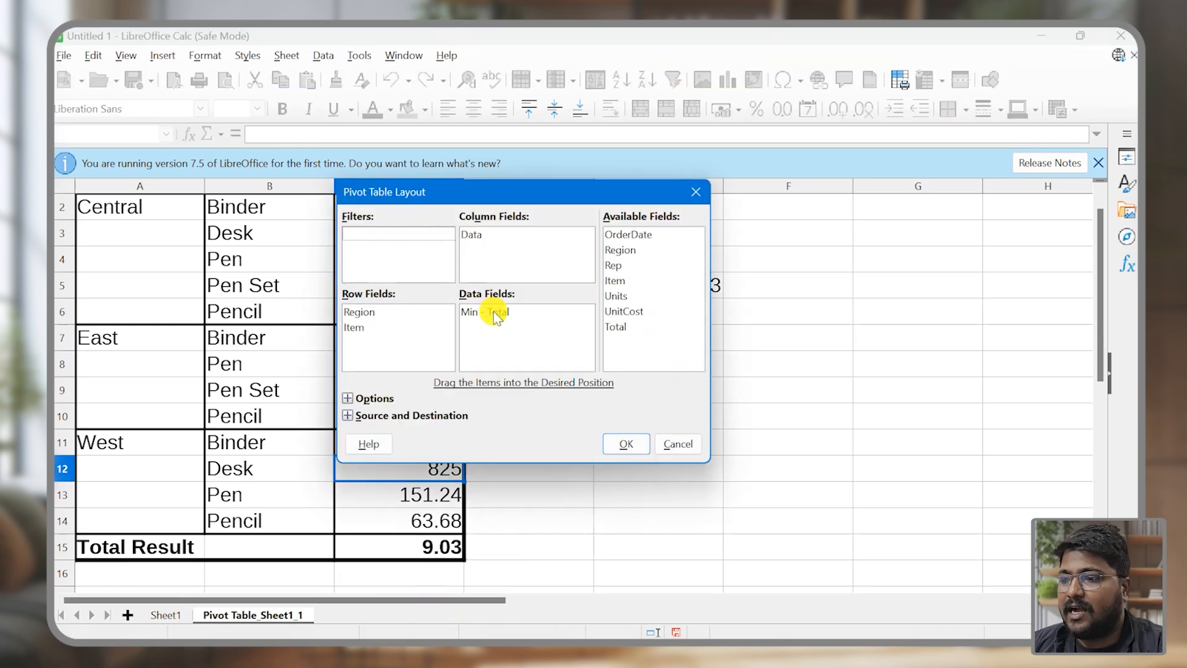
double_click(493, 311)
scroll(450, 281, "up", 2)
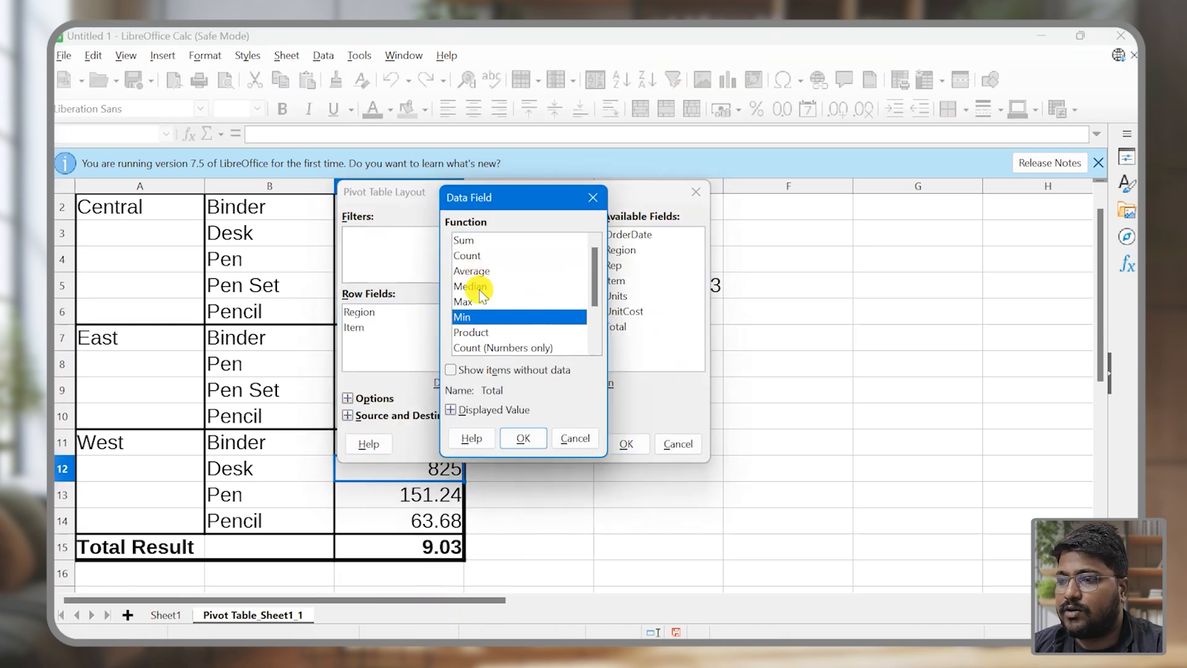
left_click(473, 255)
left_click(518, 438)
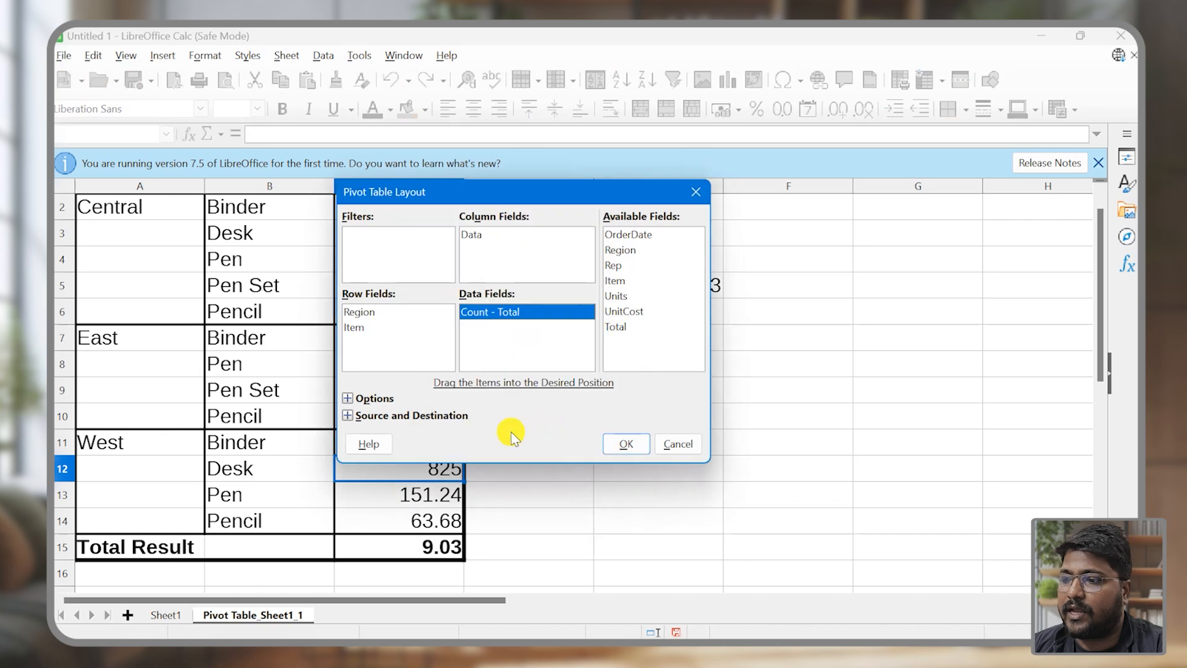
key("Return")
left_click(529, 370)
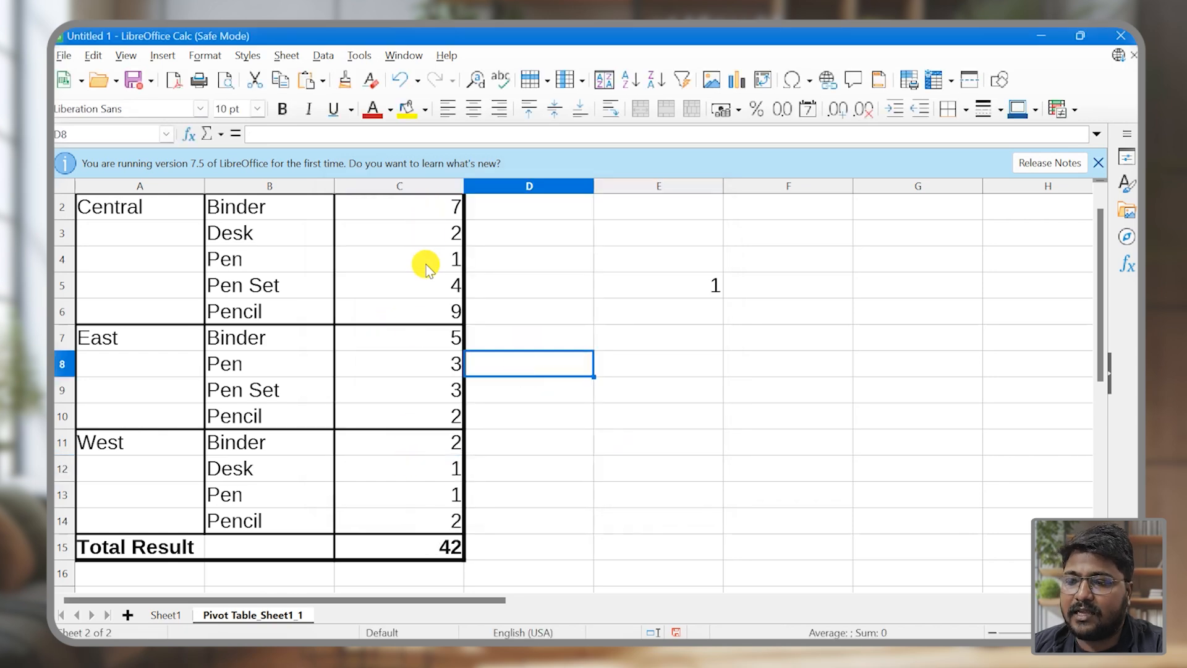
scroll(472, 356, "up", 1)
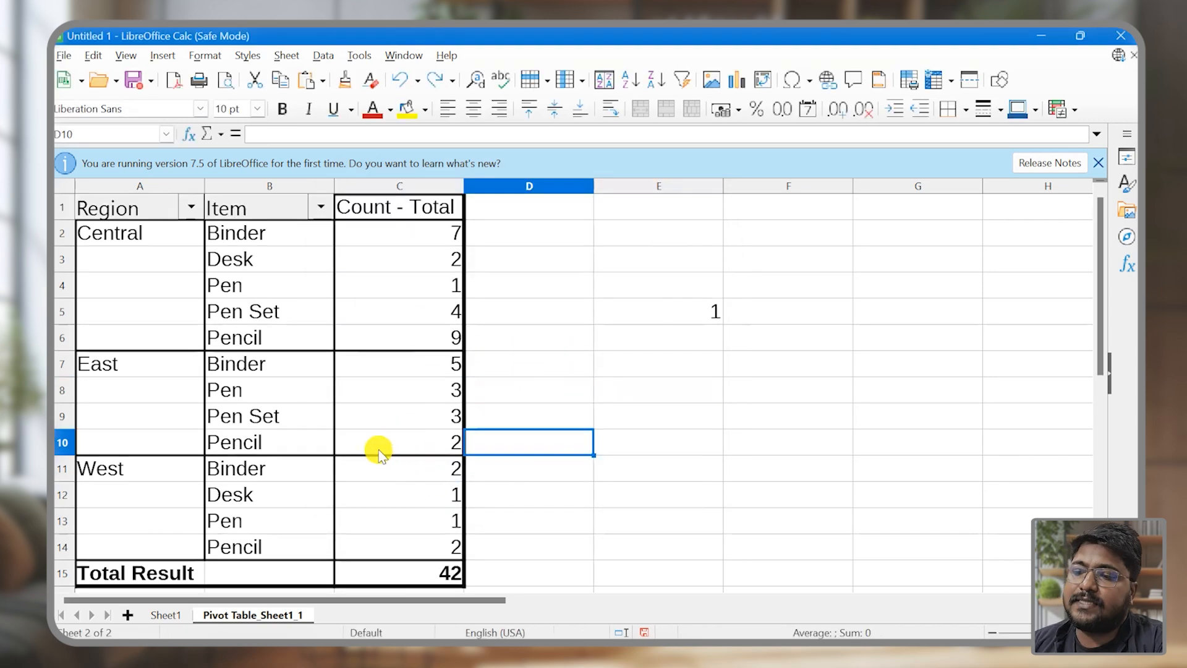
Change the summary function of the pivot table's Total data field to Average
left_click(352, 477)
right_click(354, 476)
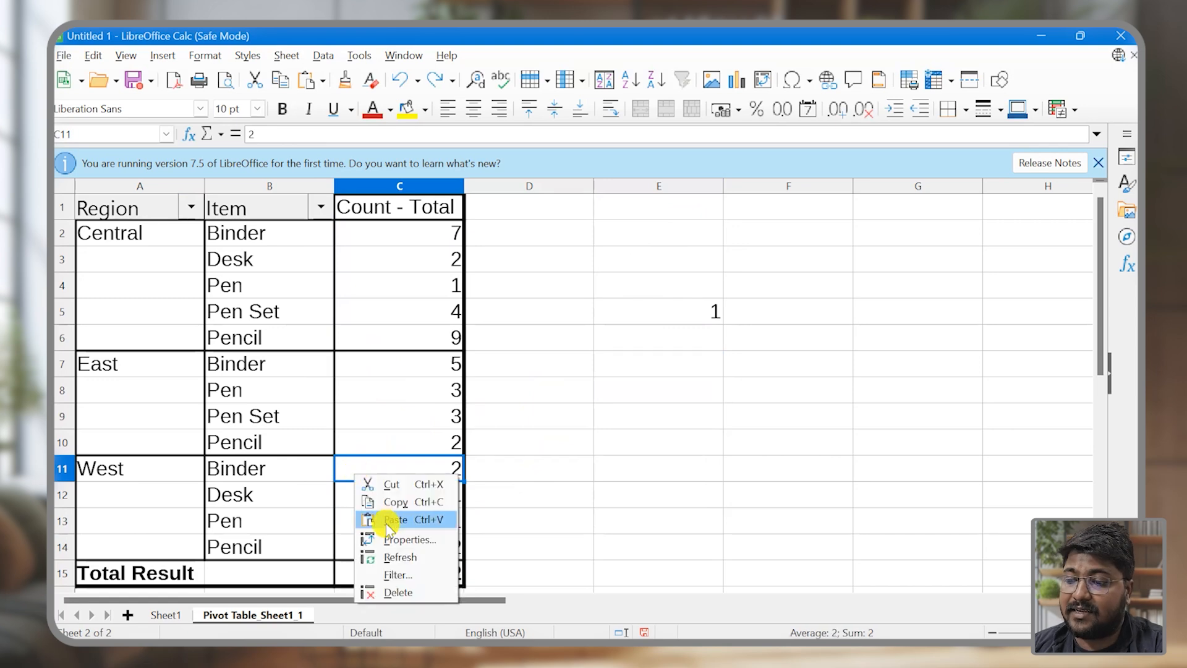
left_click(387, 539)
double_click(492, 313)
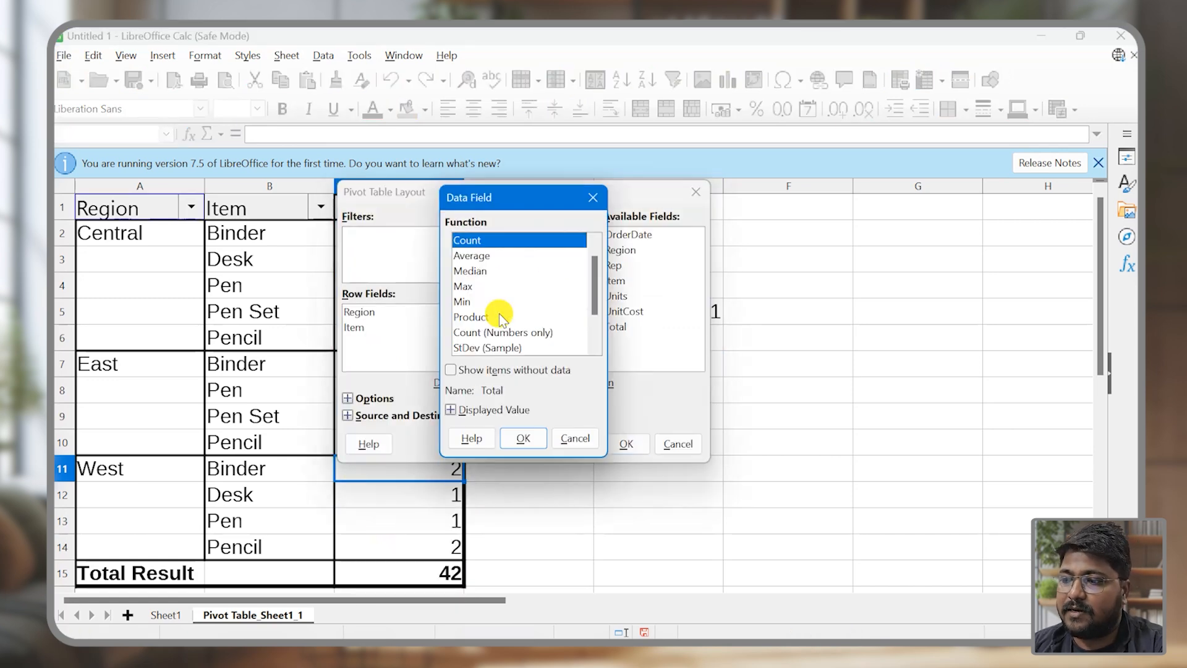
left_click(484, 257)
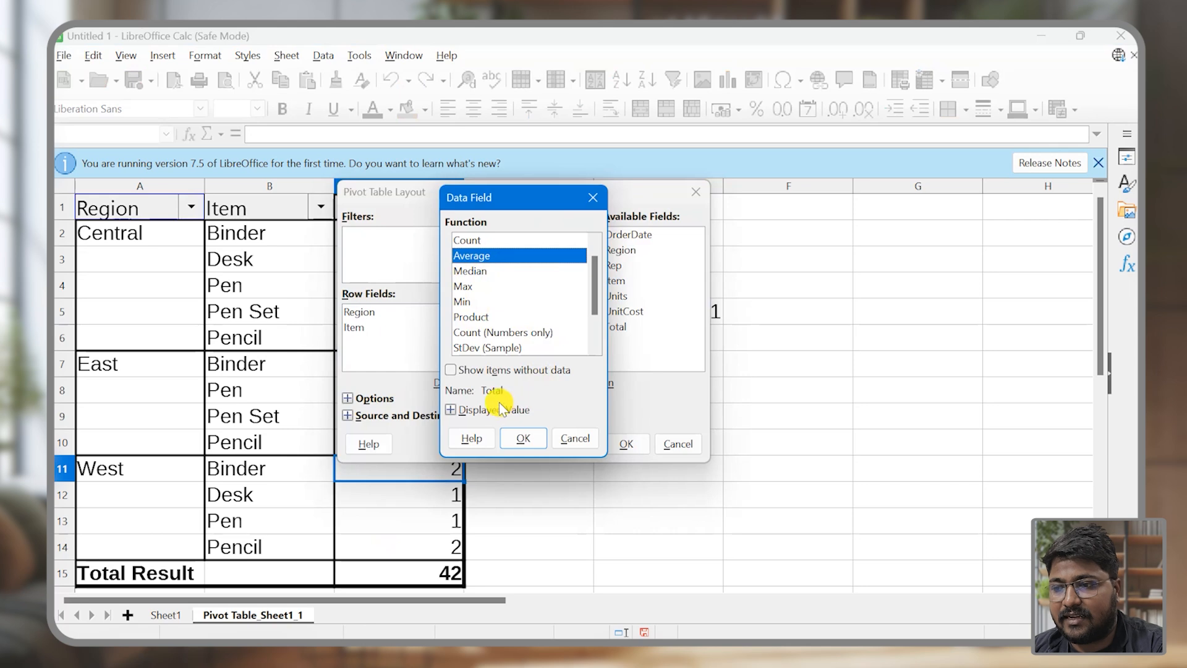
left_click(523, 439)
left_click(626, 443)
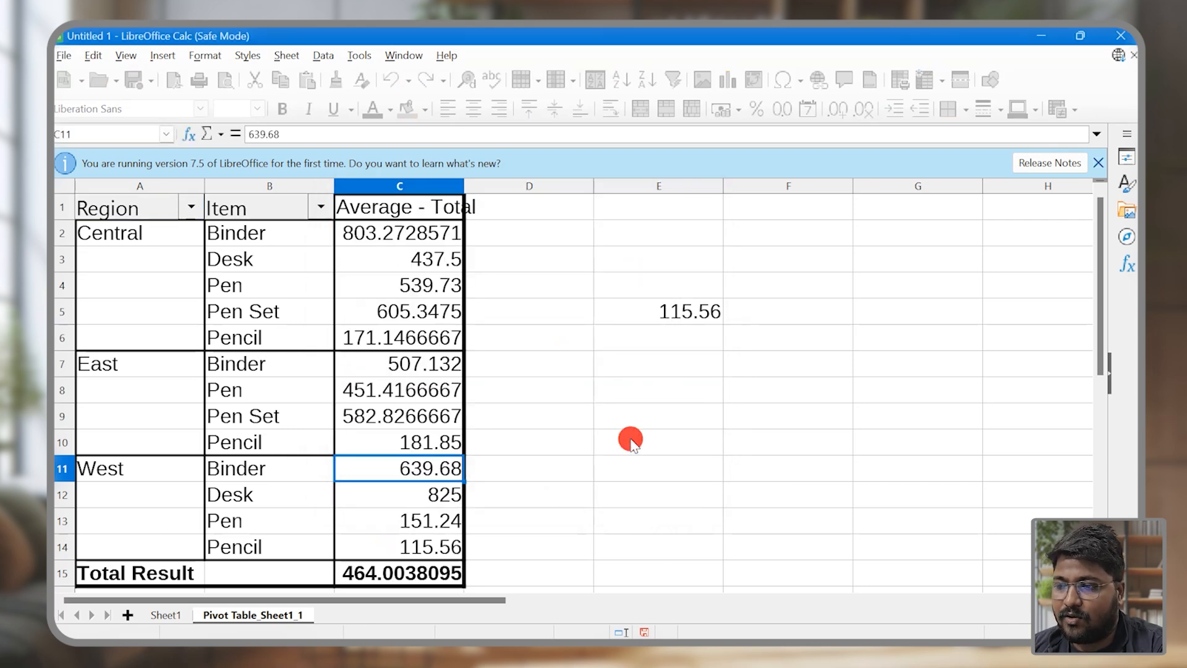
Format the averages in C2:C14 as numbers with two decimals and fit column C's width to its contents
left_click_drag(422, 234, 397, 545)
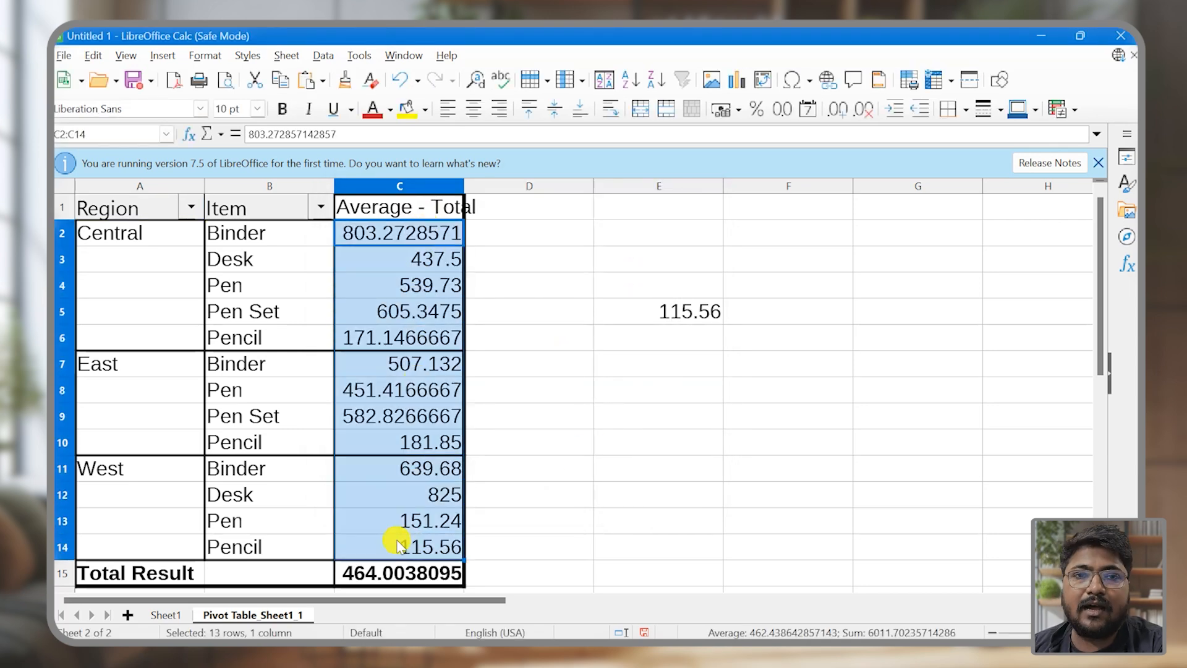
left_click(780, 110)
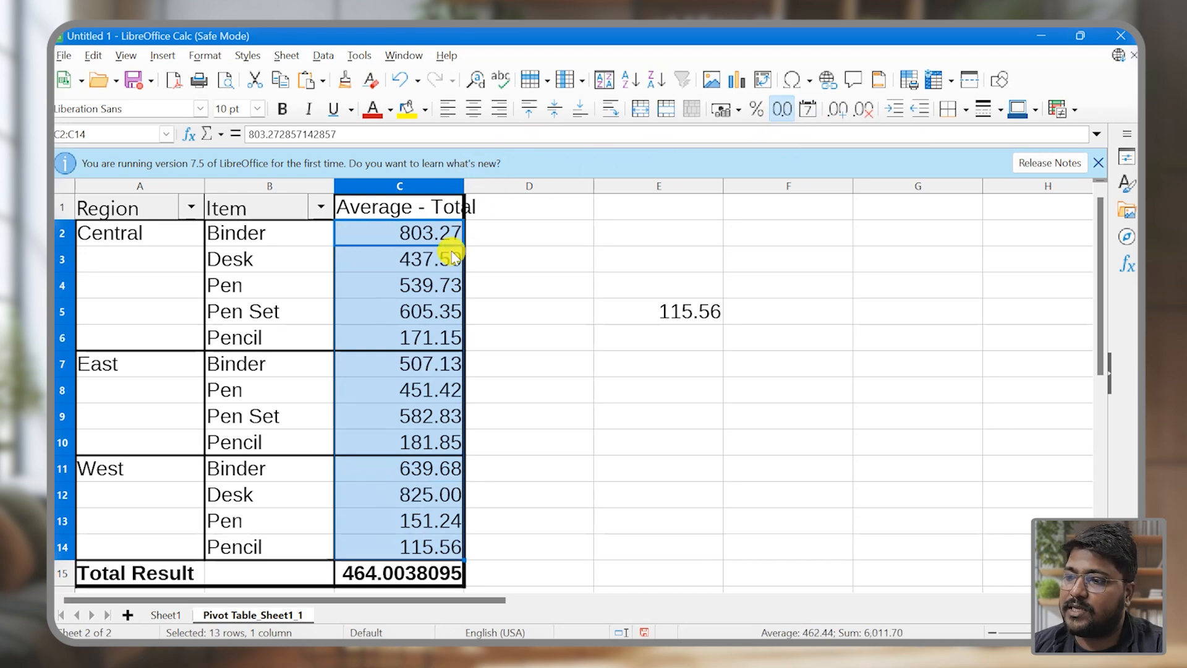
left_click(441, 390)
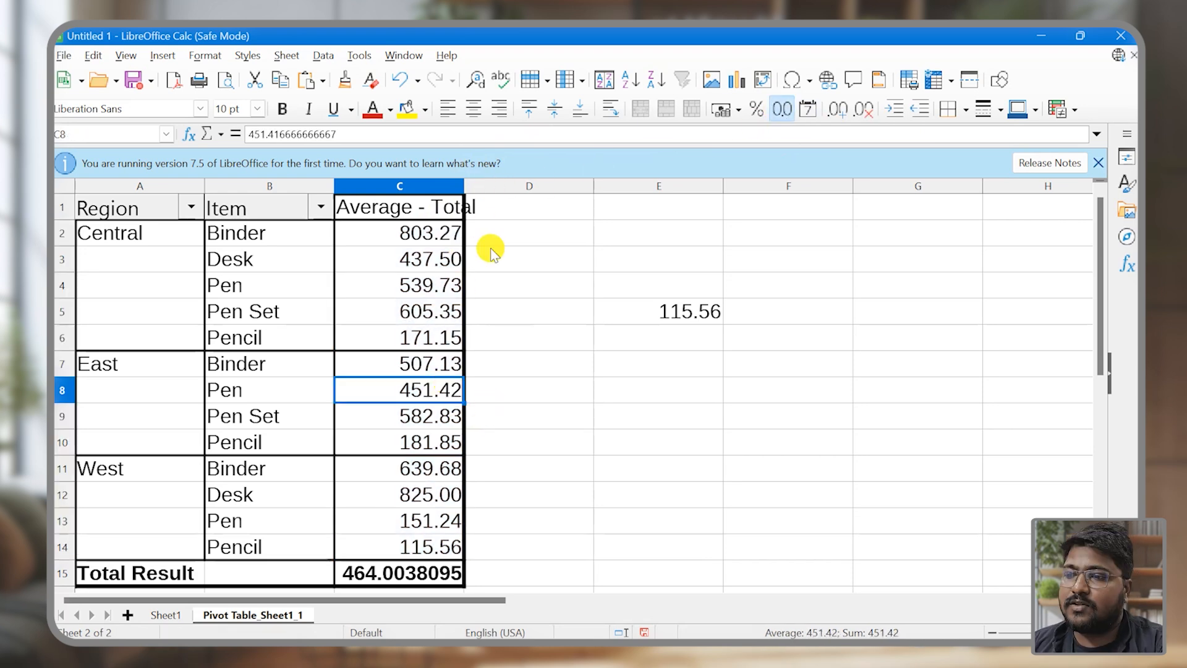
double_click(465, 186)
left_click(492, 290)
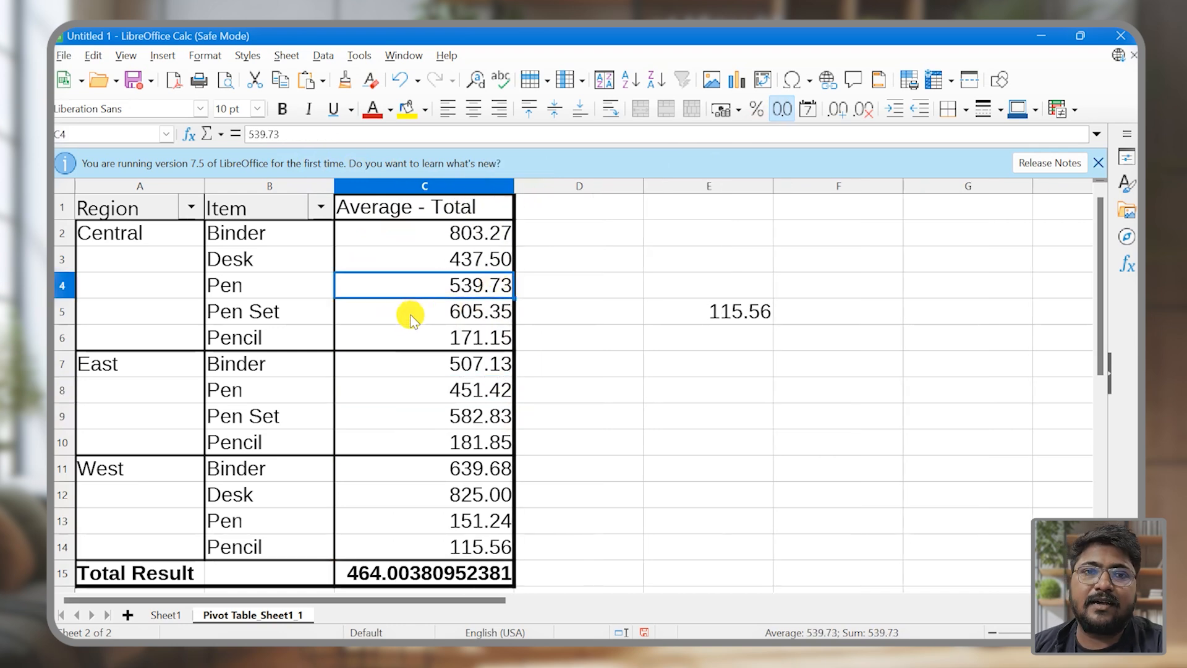